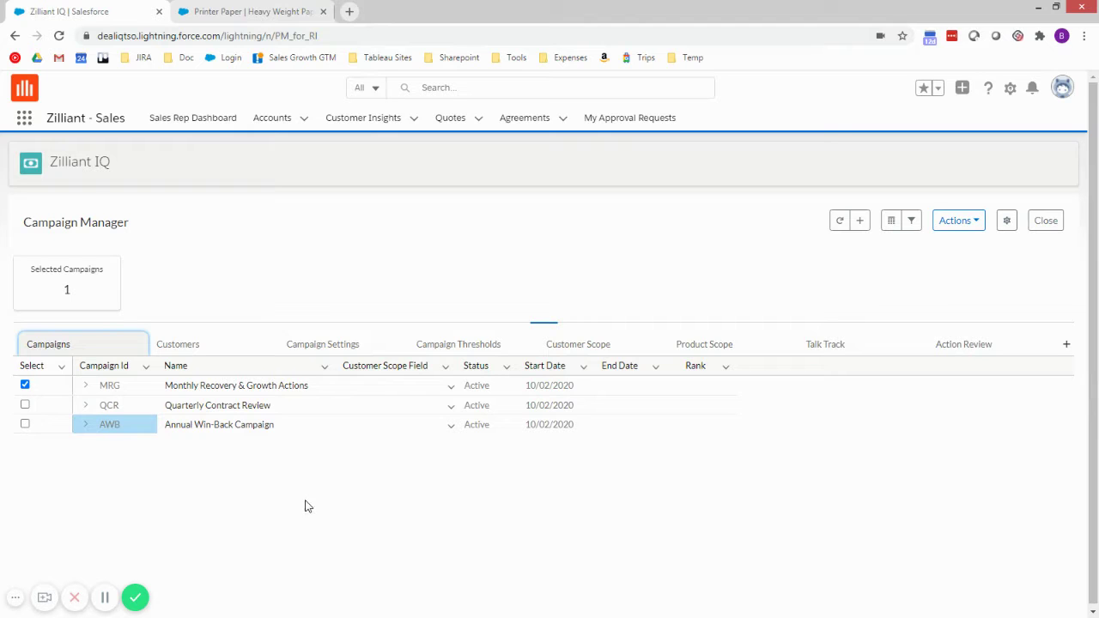
- Insert a new campaign row with Campaign Id OFFENSE and name 'Offensive in the west'
click(86, 387)
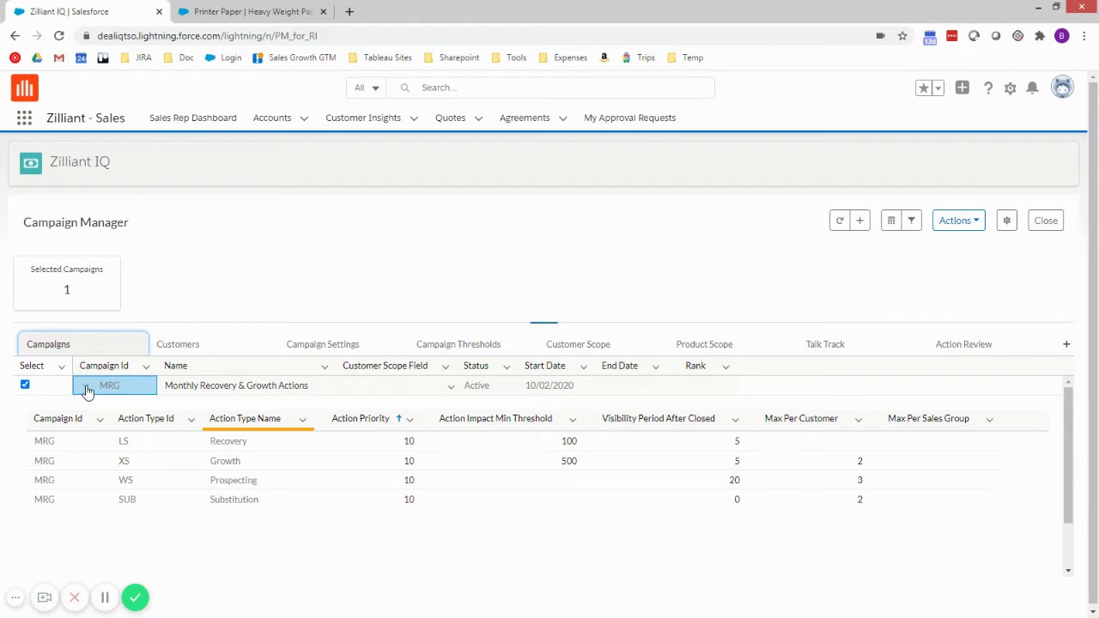
click(86, 389)
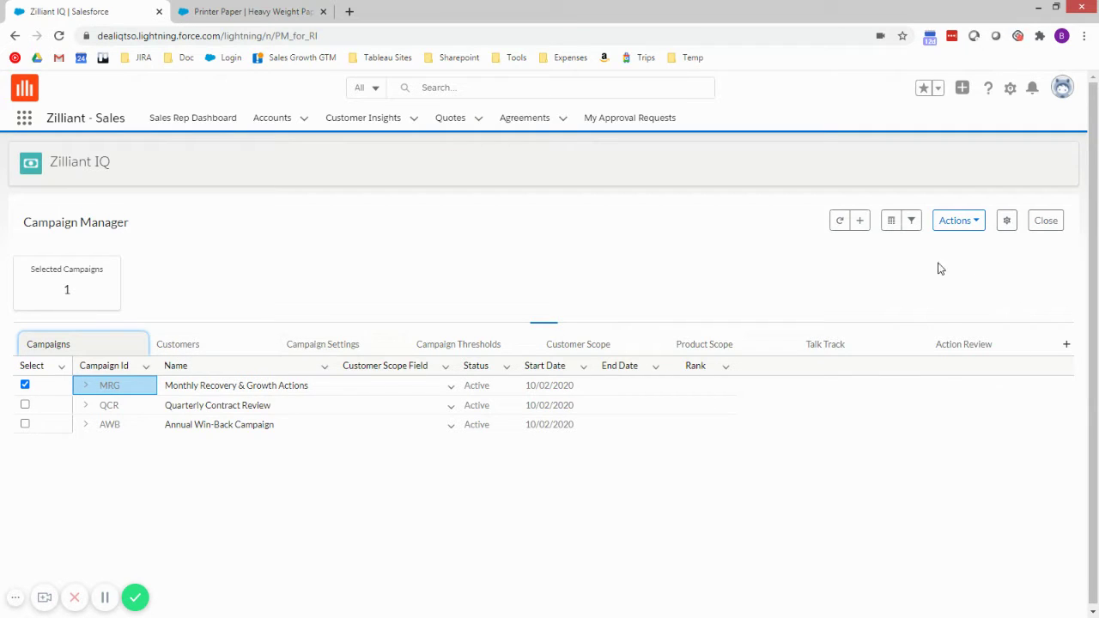
click(860, 223)
click(473, 318)
text(OFFENSE)
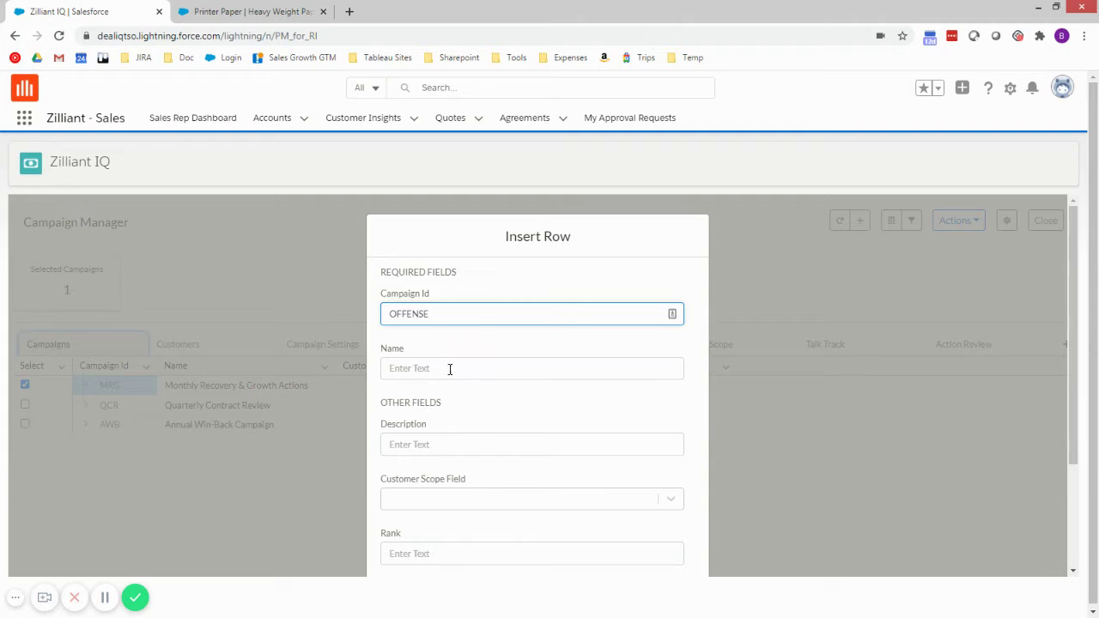
click(448, 375)
text(Offensive in the west)
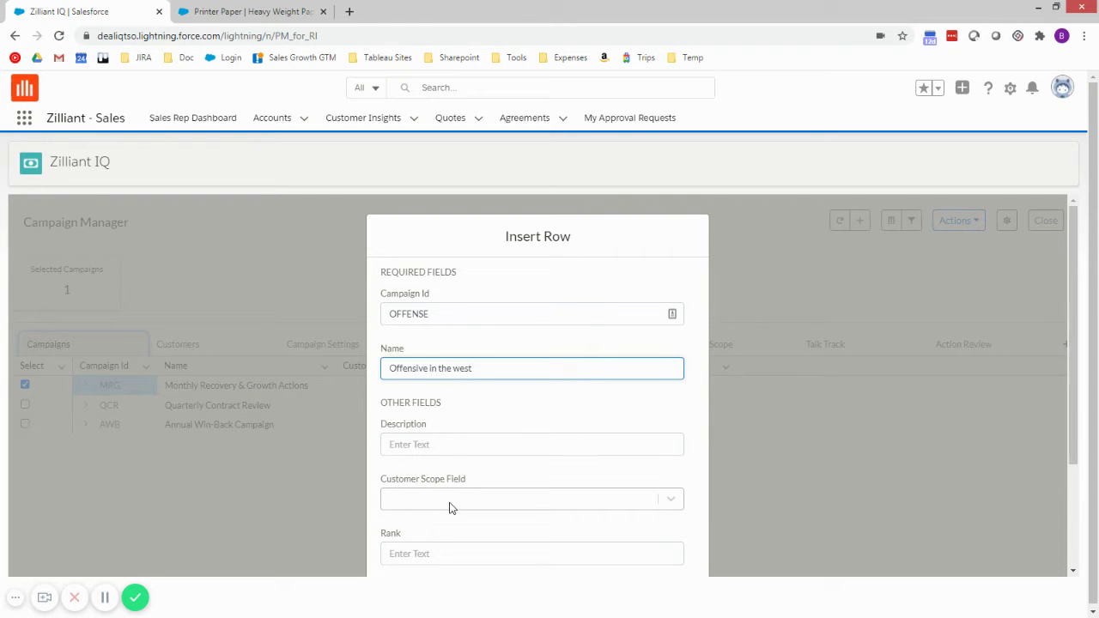
- Set the Customer Scope Field to Region and save the campaign
click(448, 503)
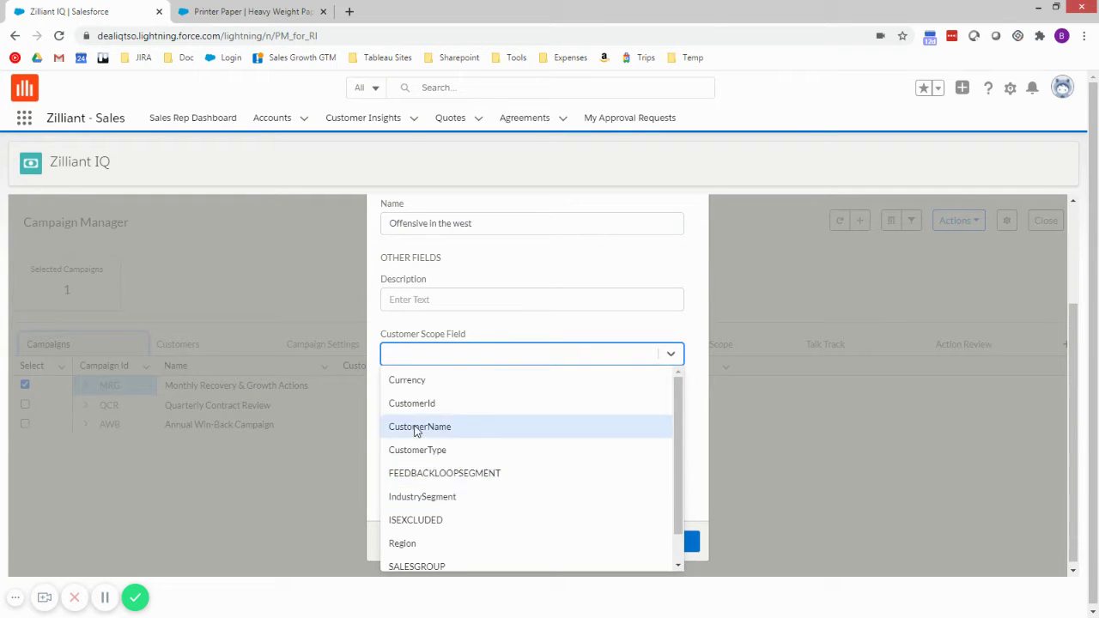
click(419, 546)
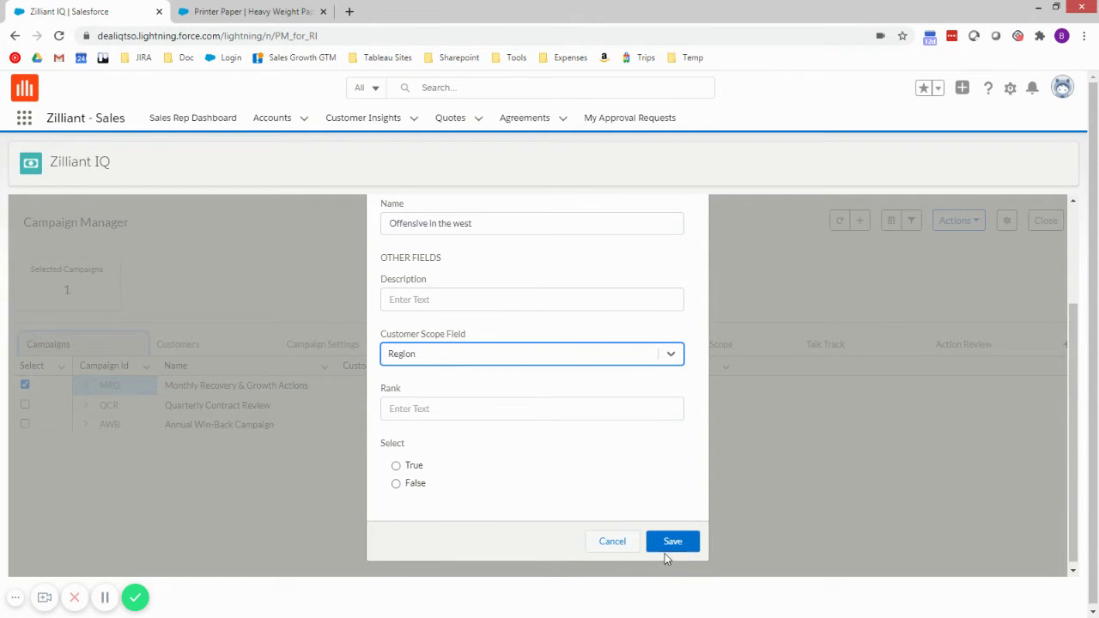
click(672, 546)
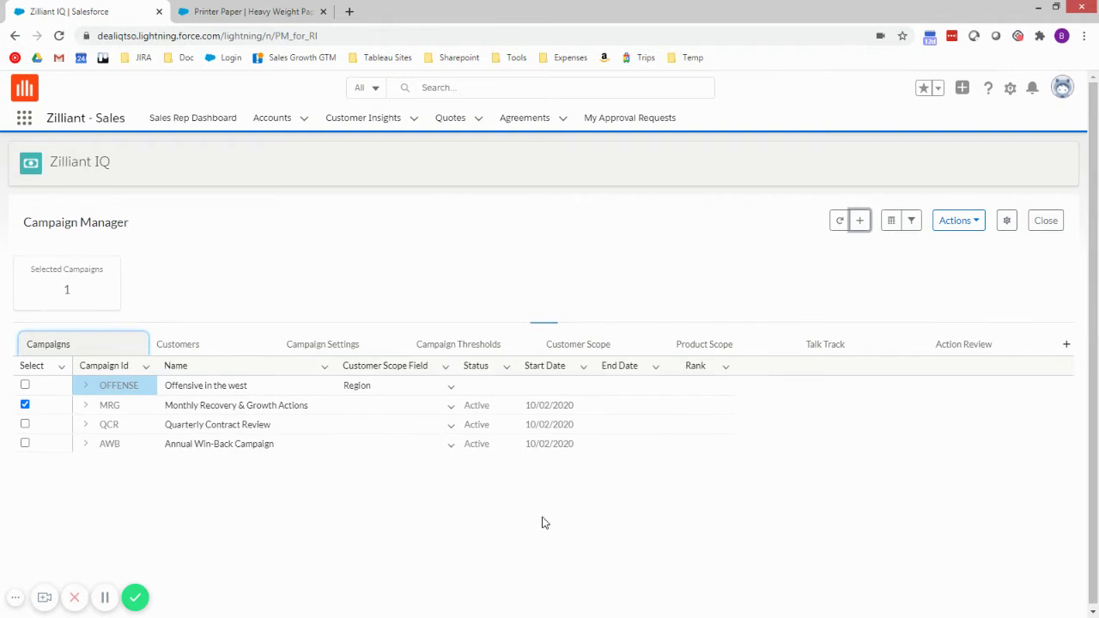
- Uncheck MRG, expand OFFENSE, and refresh the grid so OFFENSE lists fourth
click(25, 405)
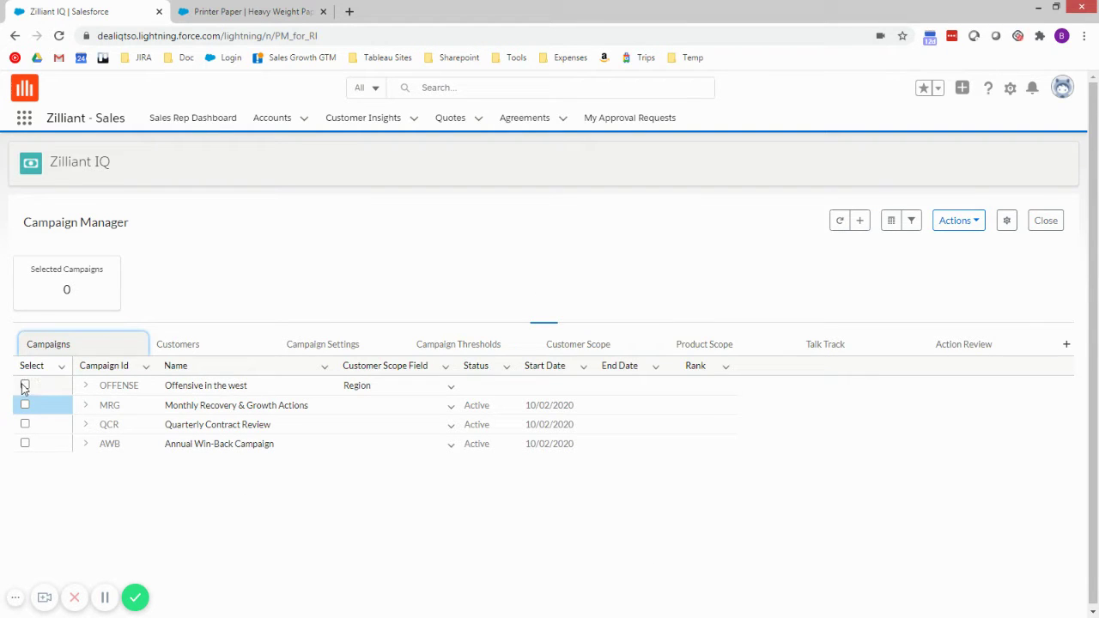
click(85, 386)
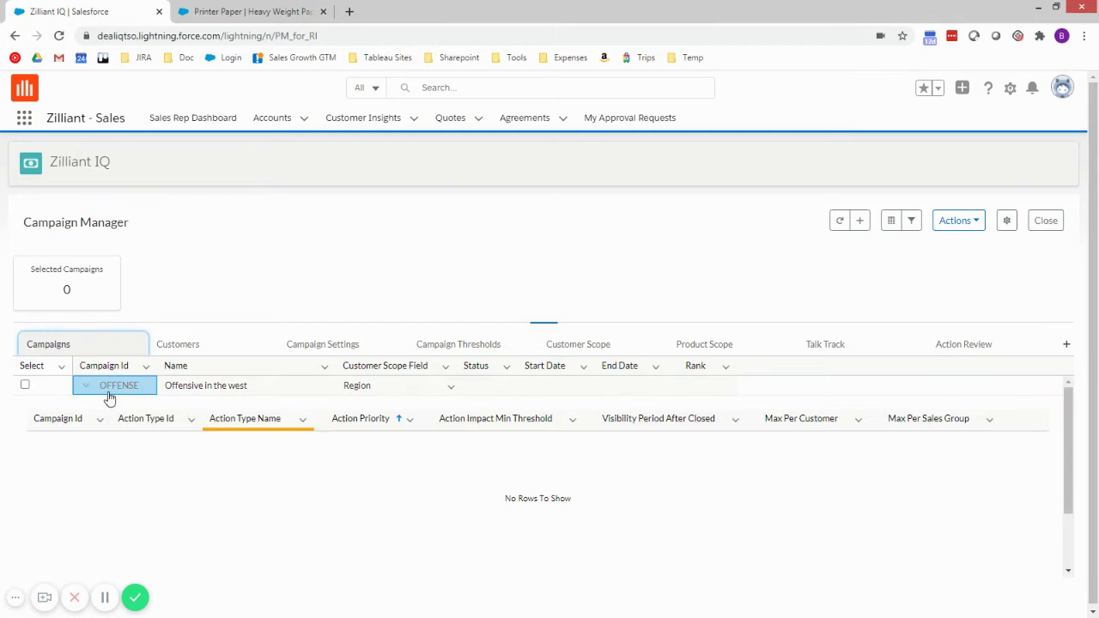
right_click(116, 396)
click(137, 398)
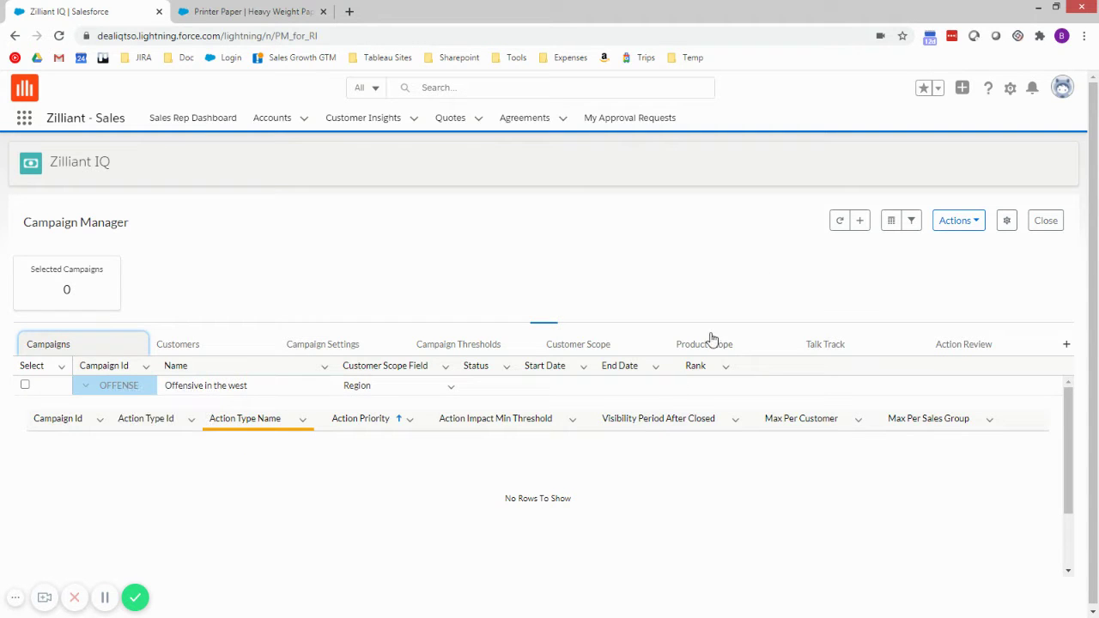
click(841, 221)
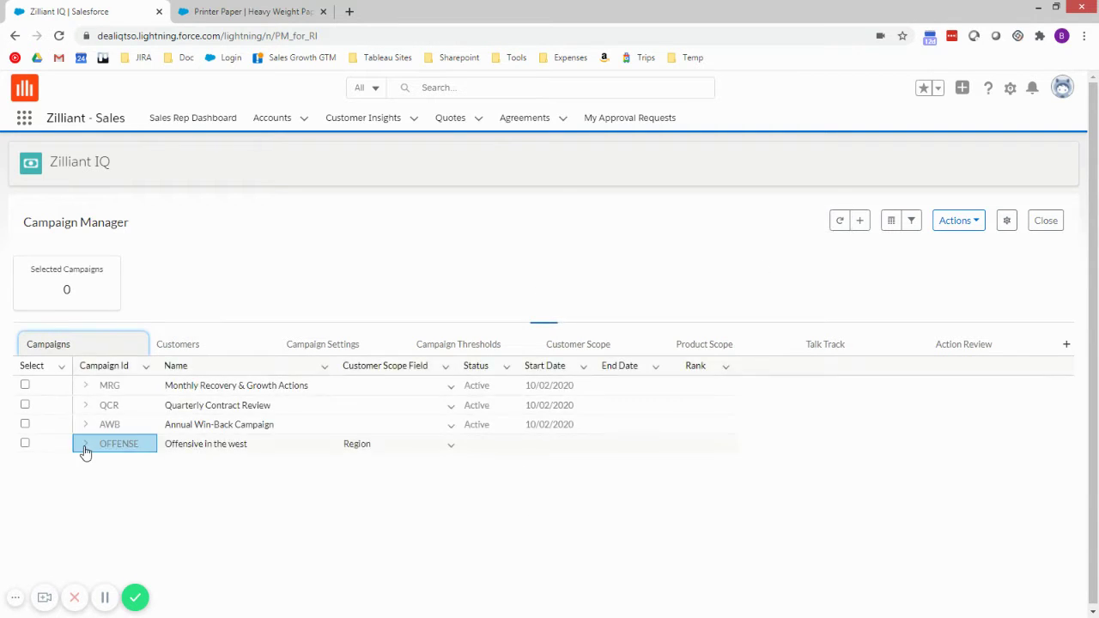
- Add a campaign action to OFFENSE with Action Type Id XS (Growth)
click(85, 447)
right_click(124, 447)
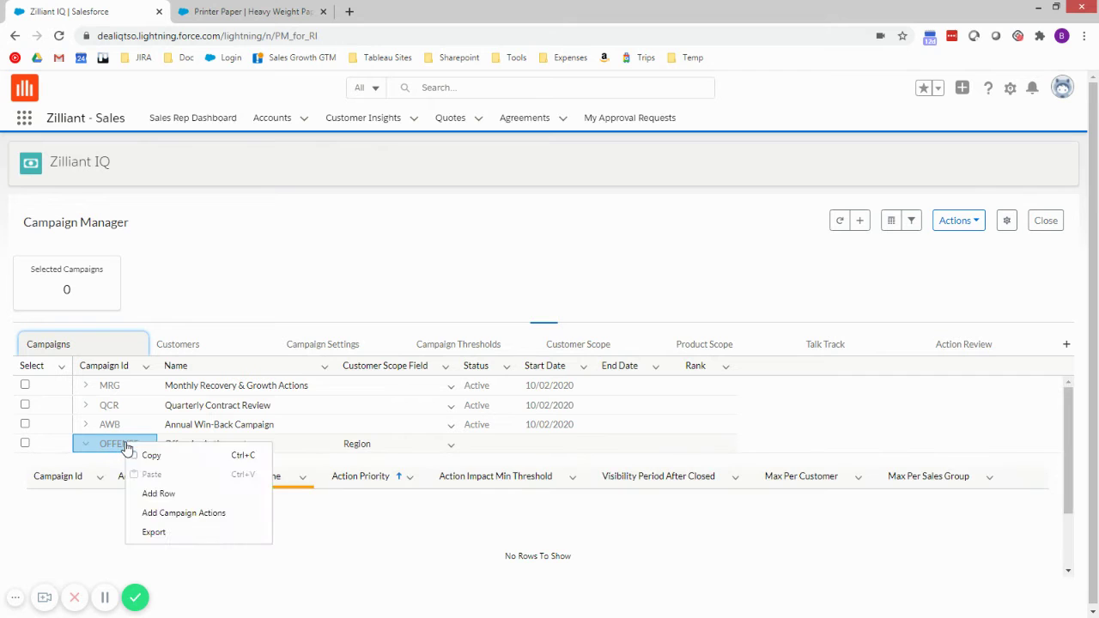
click(185, 513)
click(445, 371)
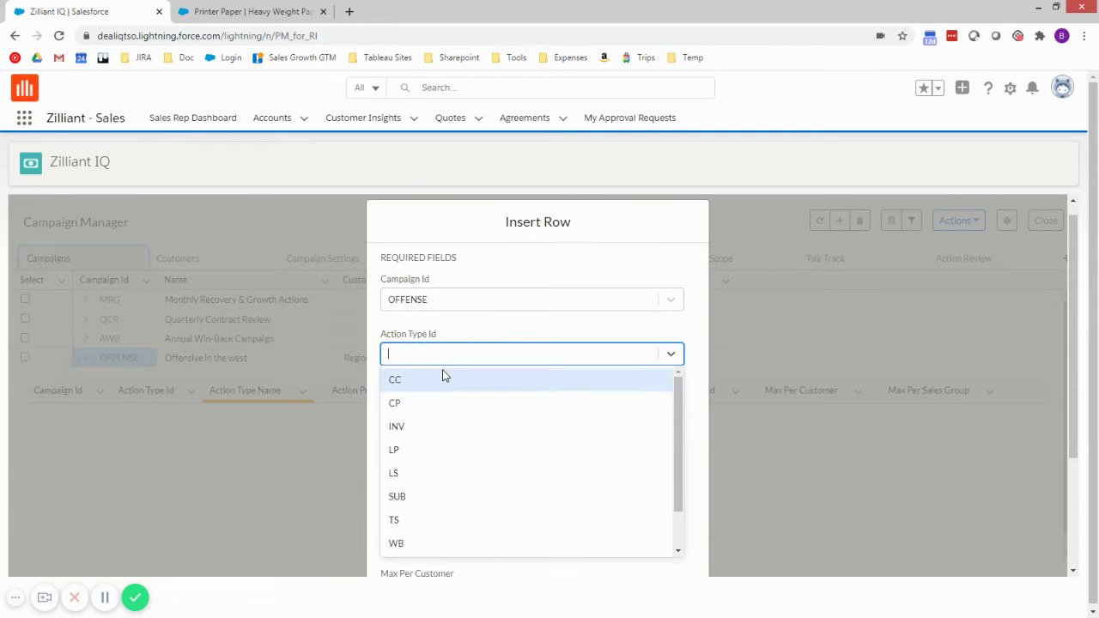
scroll(427, 547, down, 1)
click(430, 545)
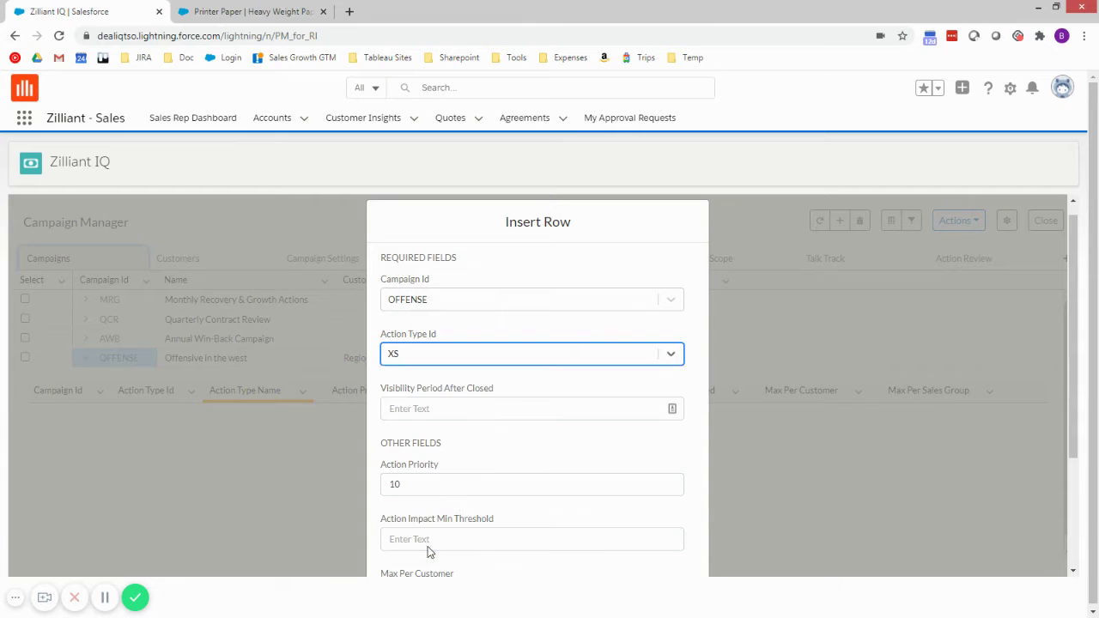
- Give the XS action visibility period 10 and impact minimum threshold 50, then save it
click(458, 410)
text(10)
scroll(453, 469, down, 2)
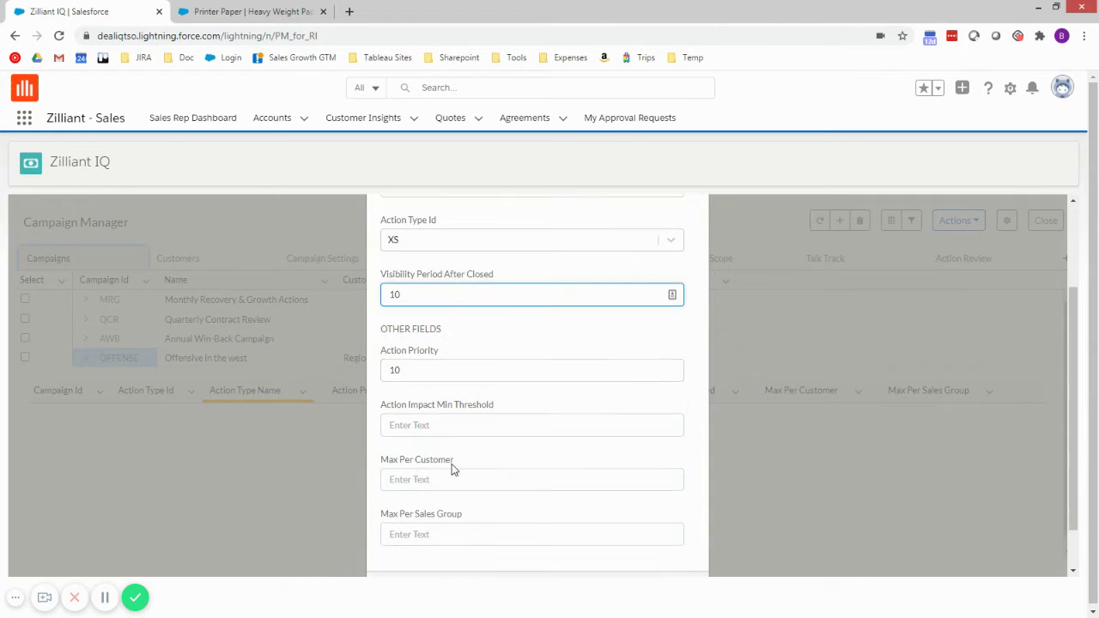
click(444, 426)
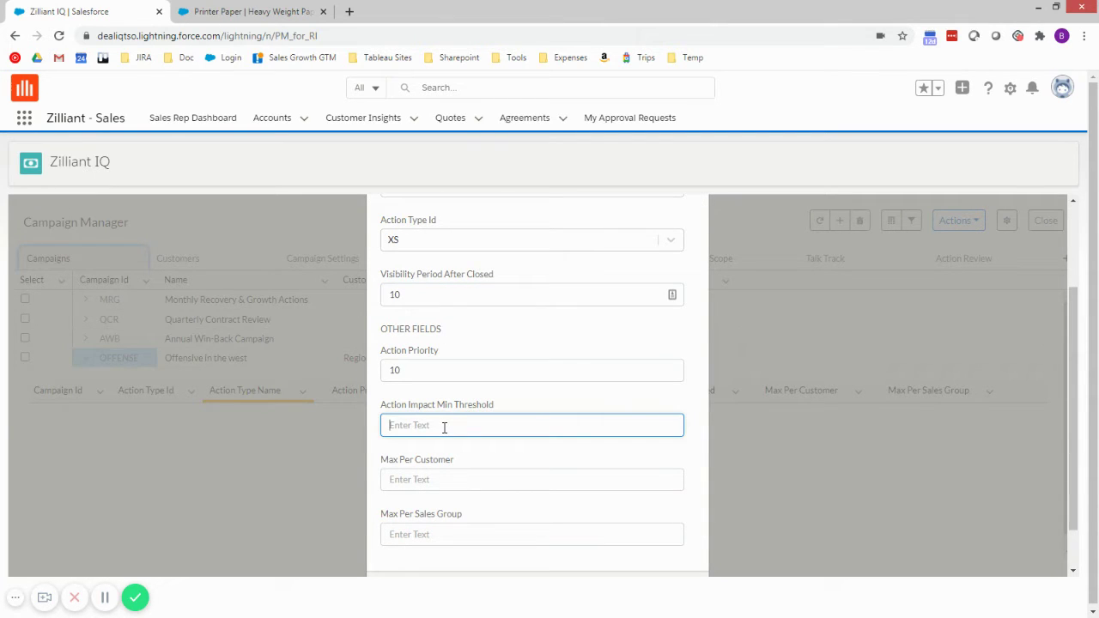
text(50)
scroll(530, 454, down, 1)
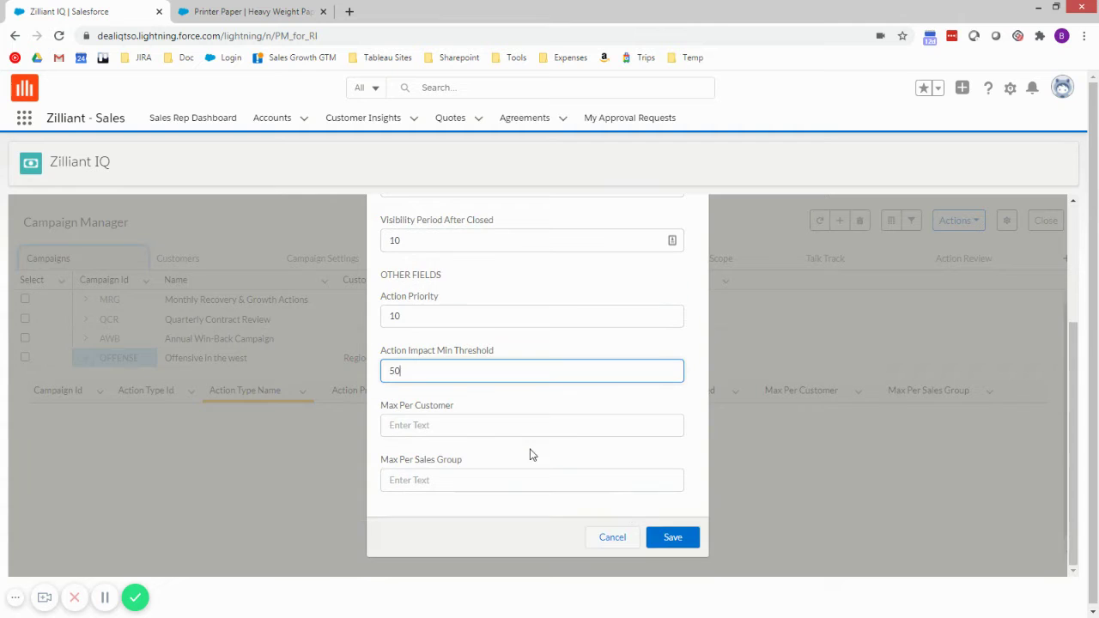
click(666, 539)
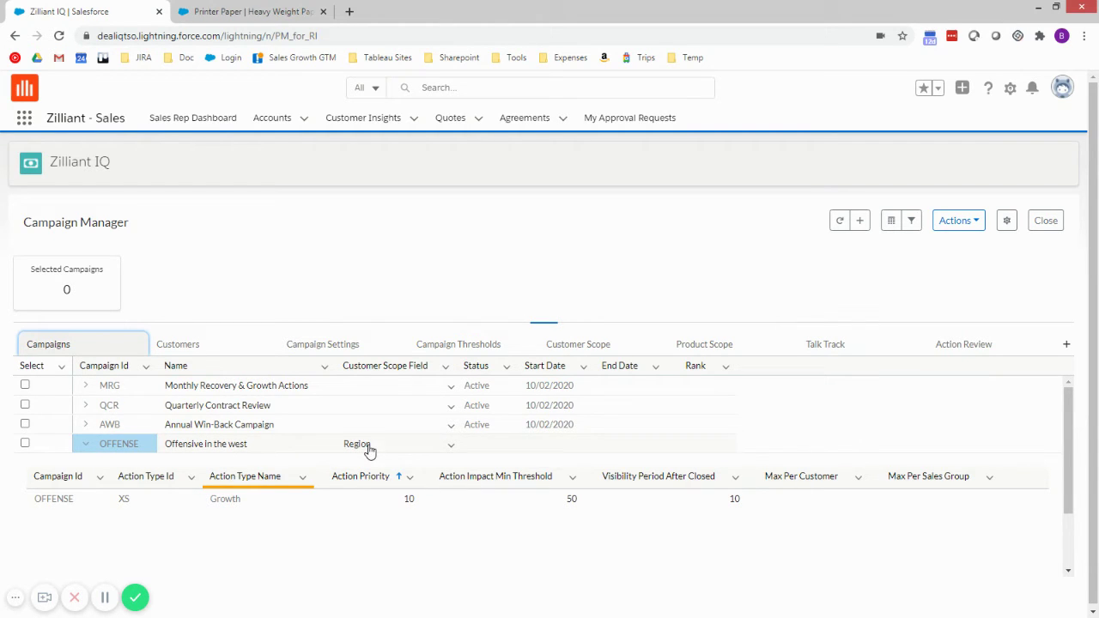
- Select and activate the OFFENSE campaign
click(25, 444)
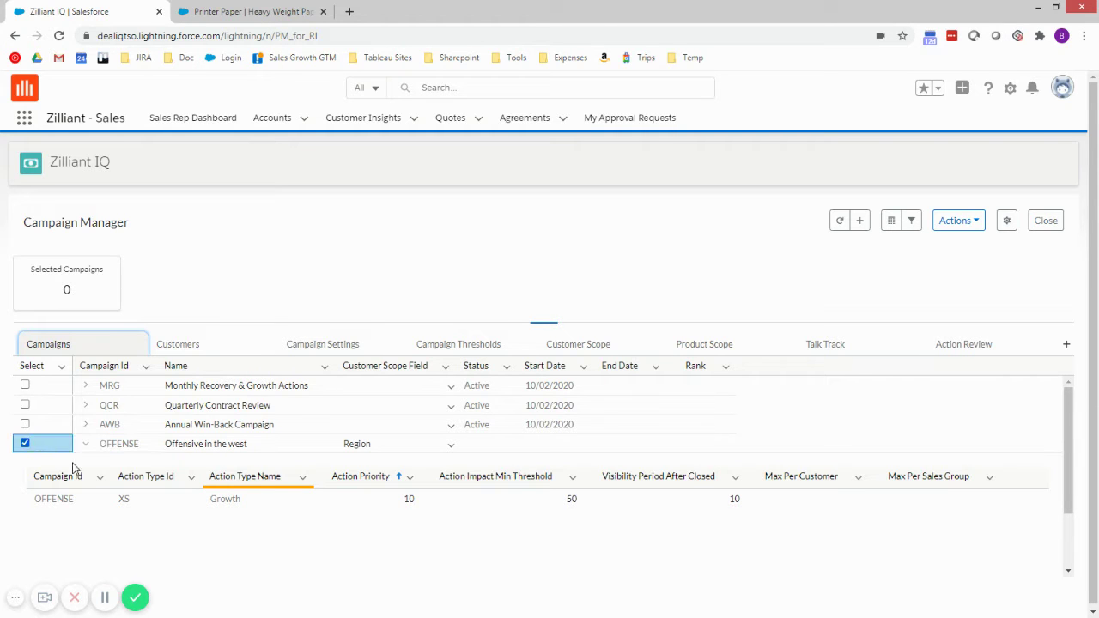
click(957, 225)
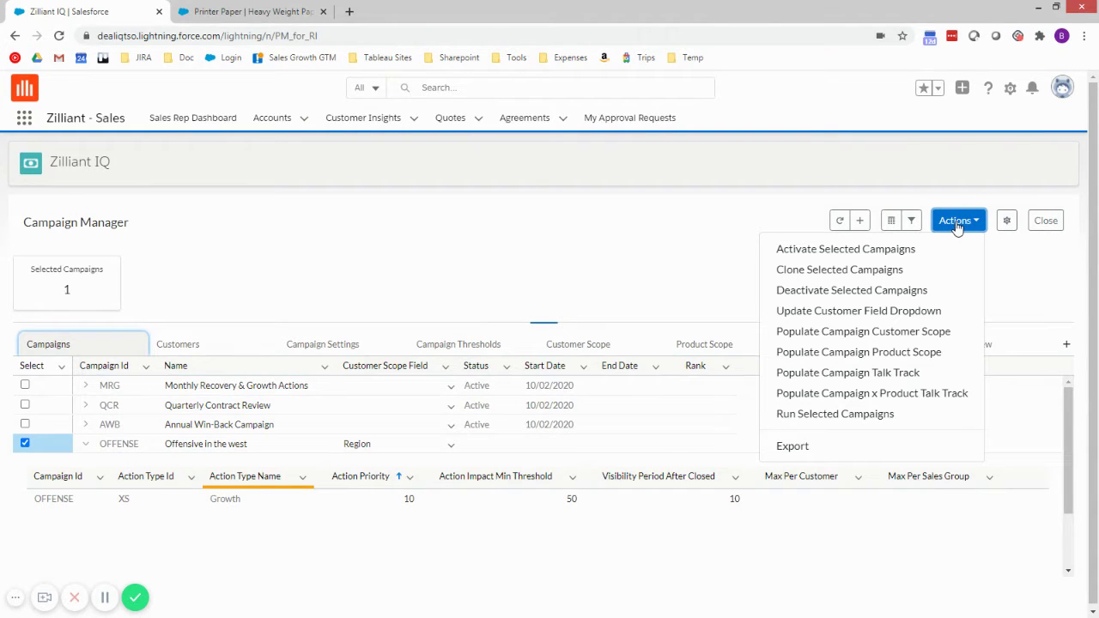
click(832, 250)
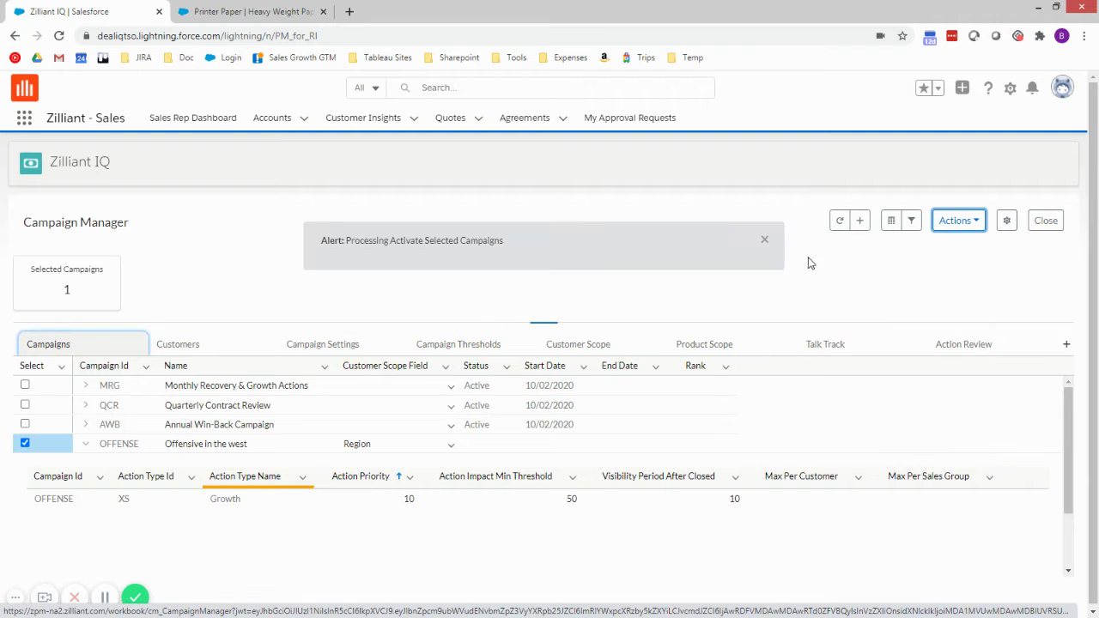
- Populate OFFENSE's customer and product scope, then close the three completion alerts
click(966, 230)
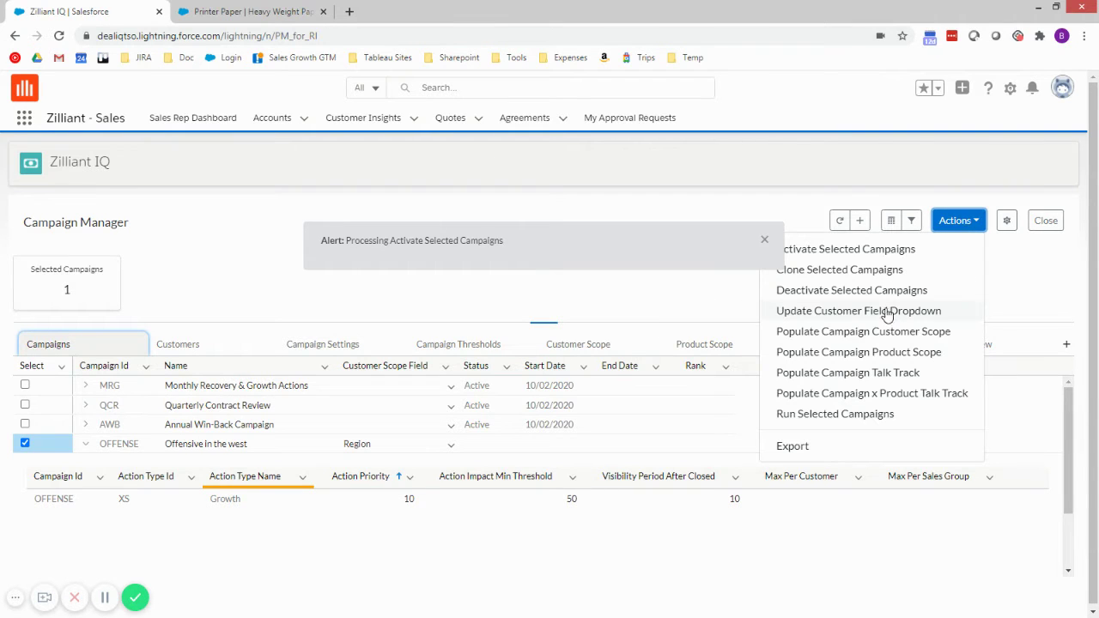
click(878, 336)
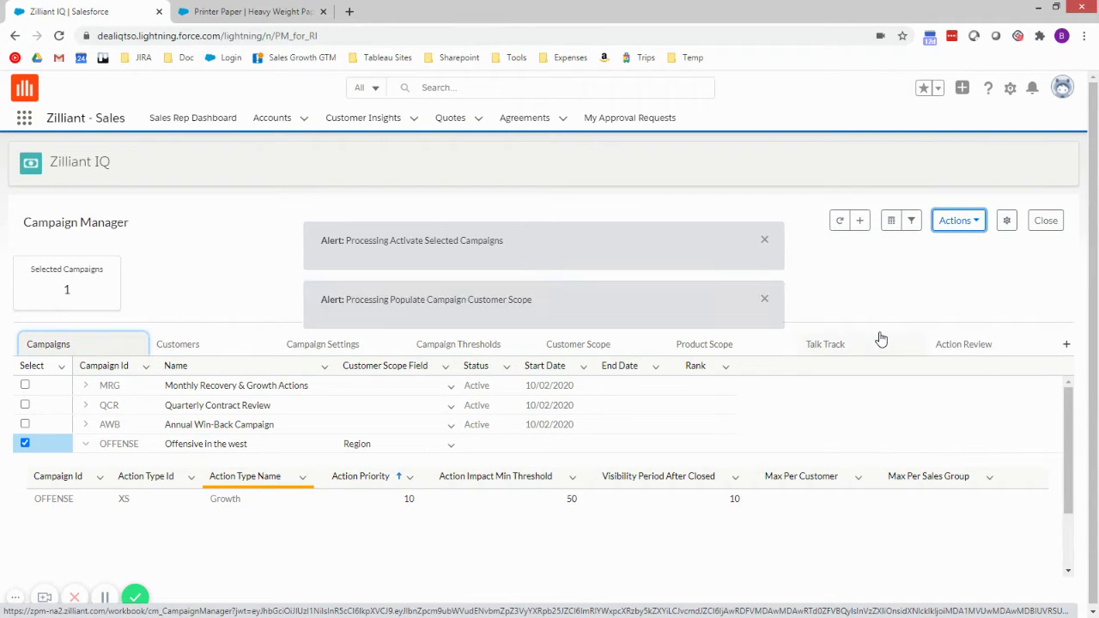
click(956, 225)
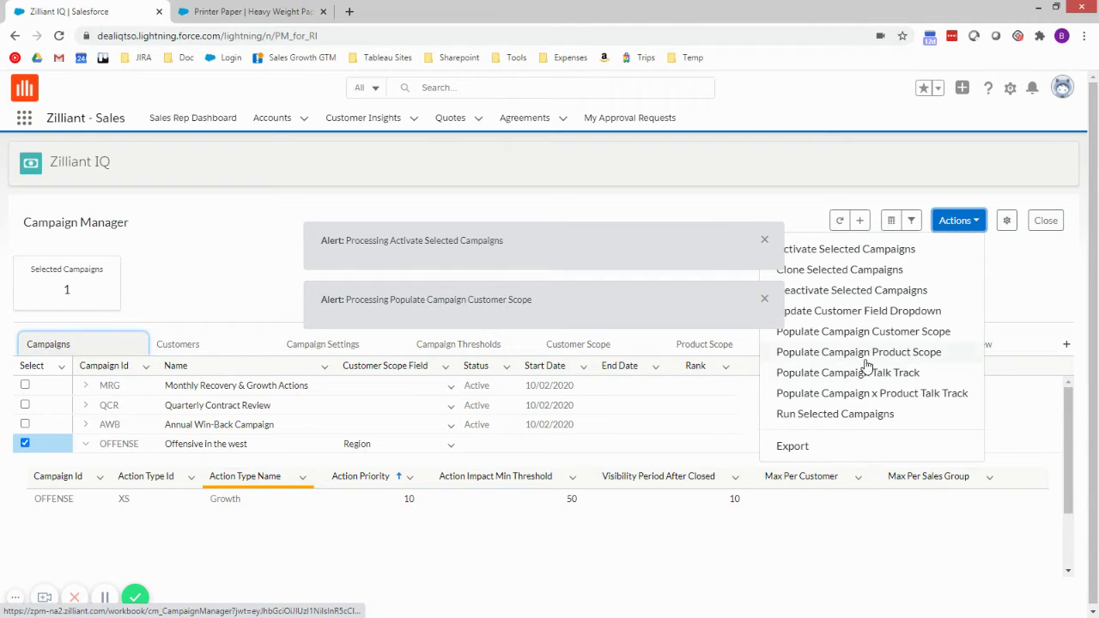
click(870, 355)
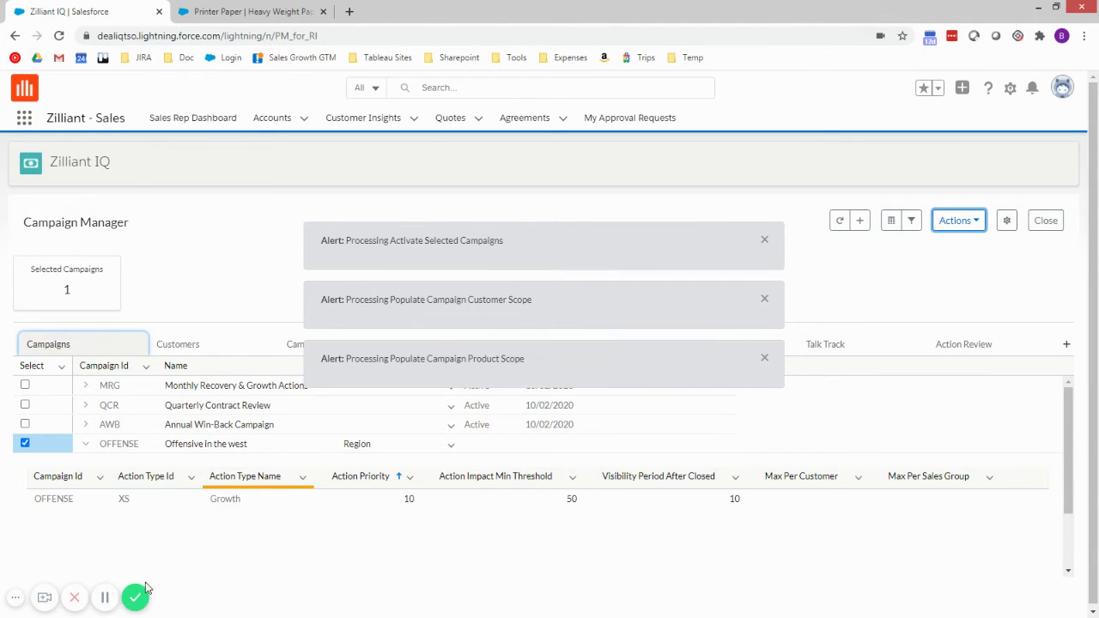
click(392, 526)
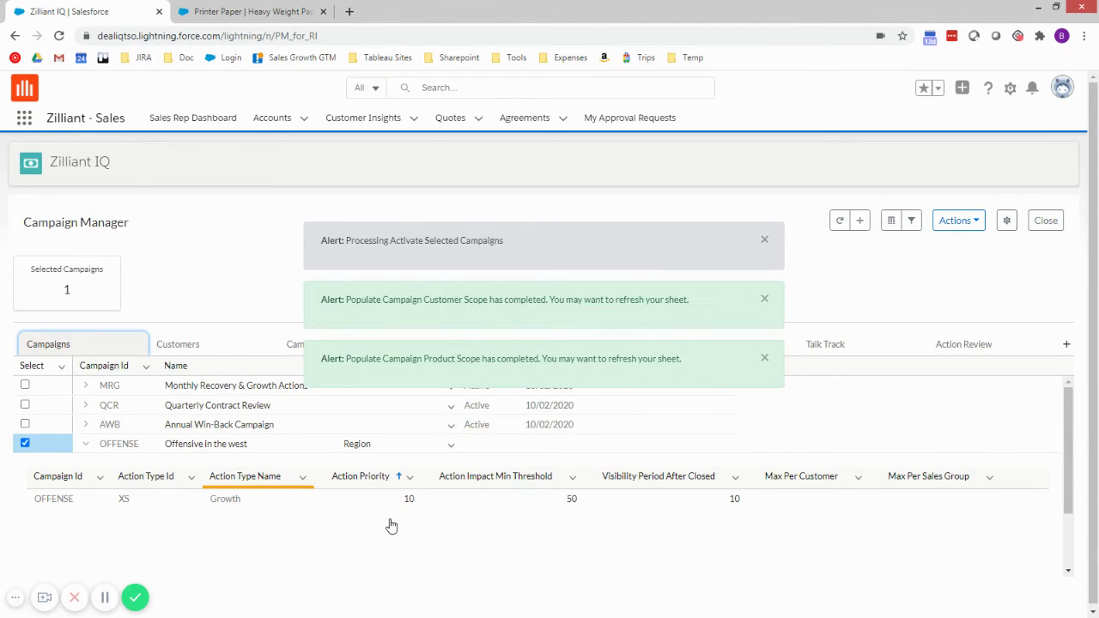
click(765, 358)
click(764, 299)
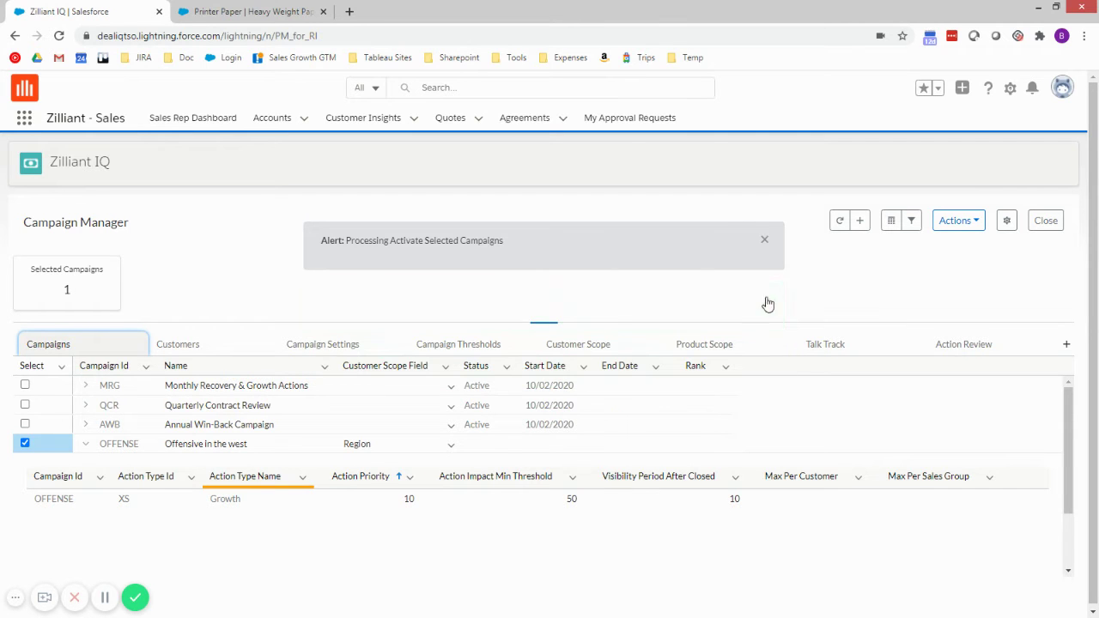
click(764, 239)
- Mark West as In Scope on Customer Scope and remove the out-of-scope regions
click(580, 344)
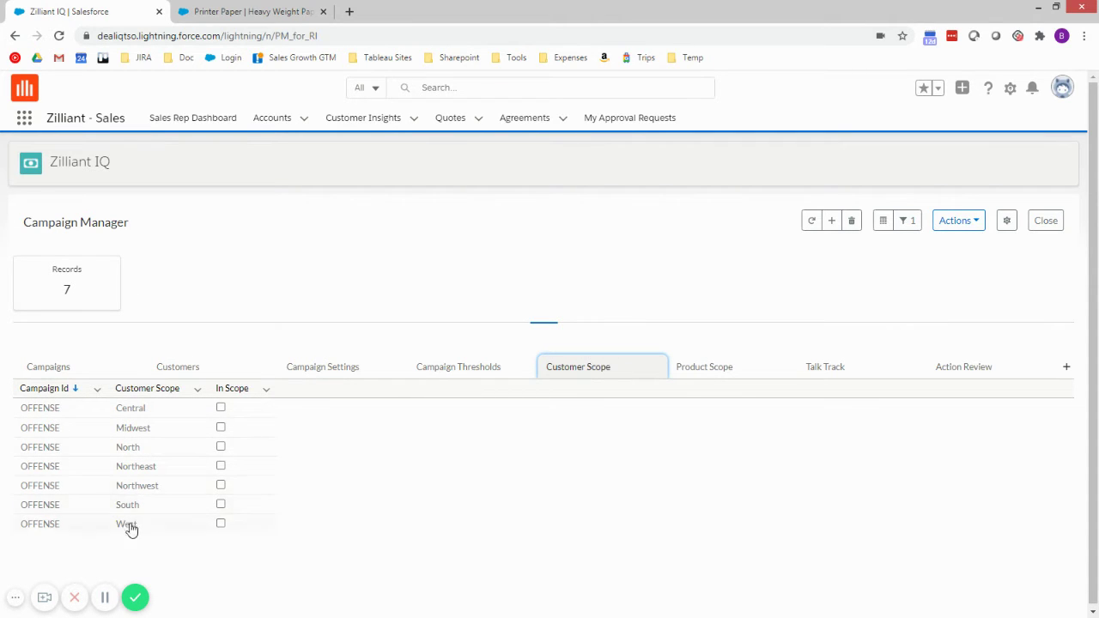
click(221, 523)
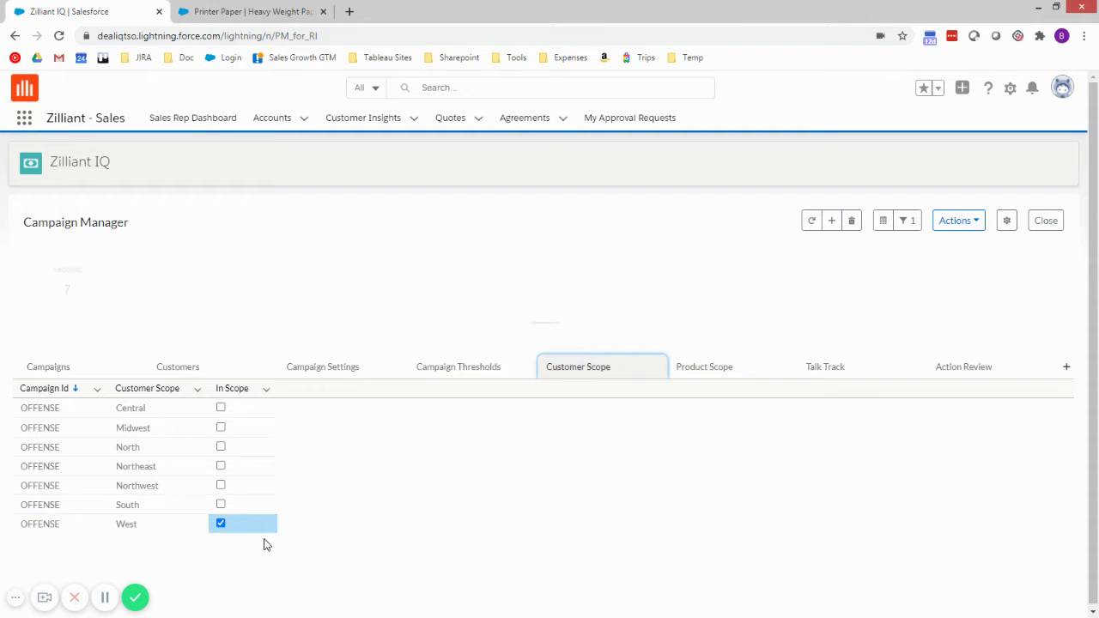
click(942, 228)
click(895, 251)
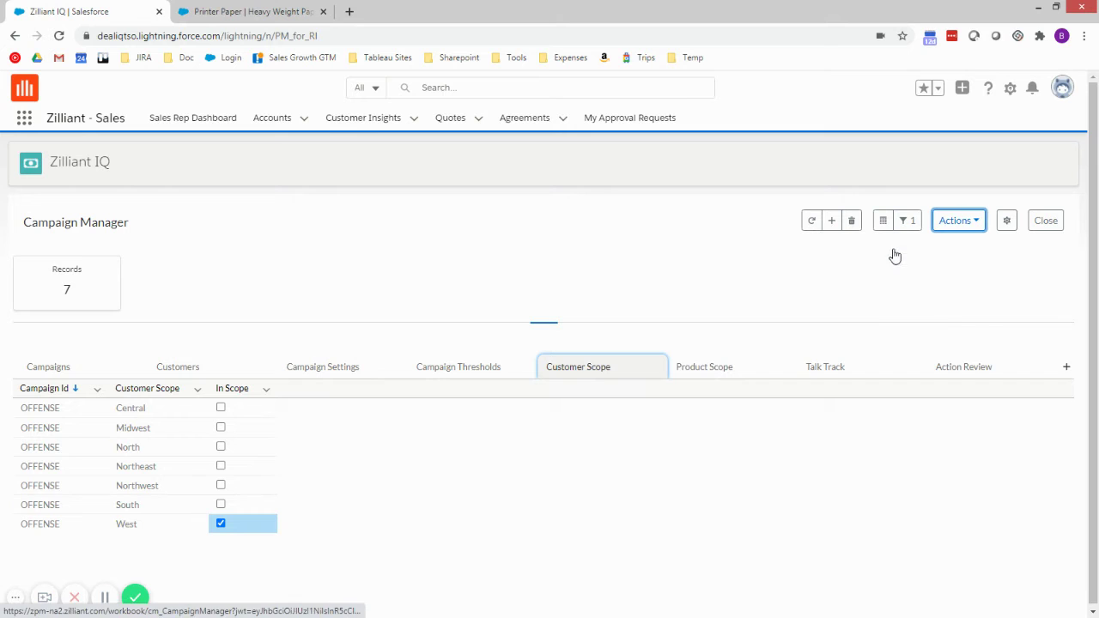
- On Product Scope, begin a bulk In Scope update setting the value to 1
click(711, 371)
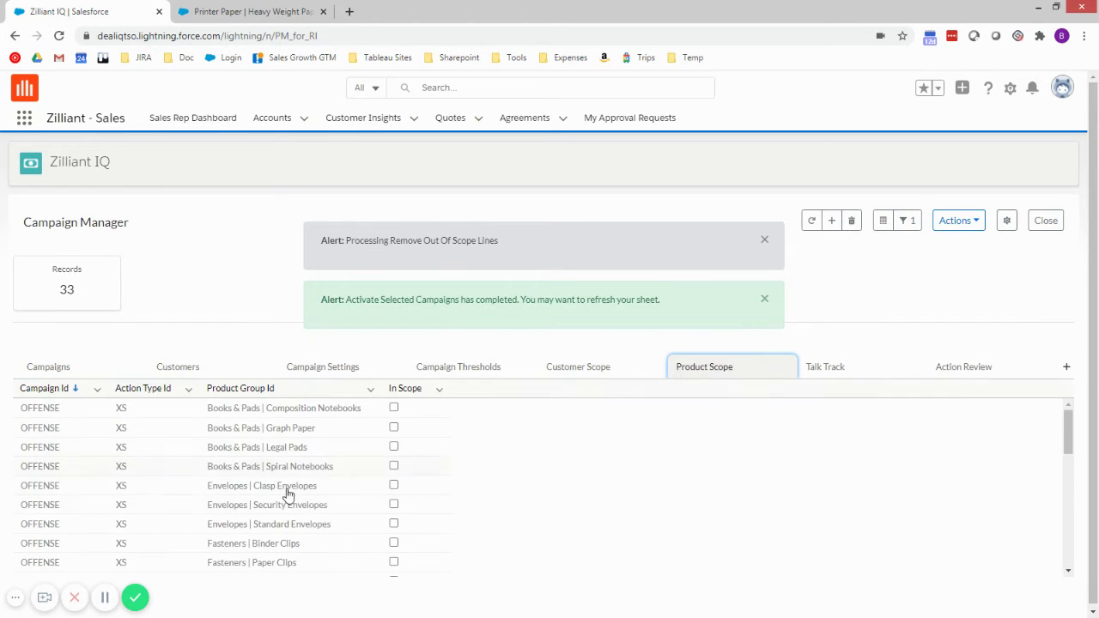
scroll(298, 505, down, 8)
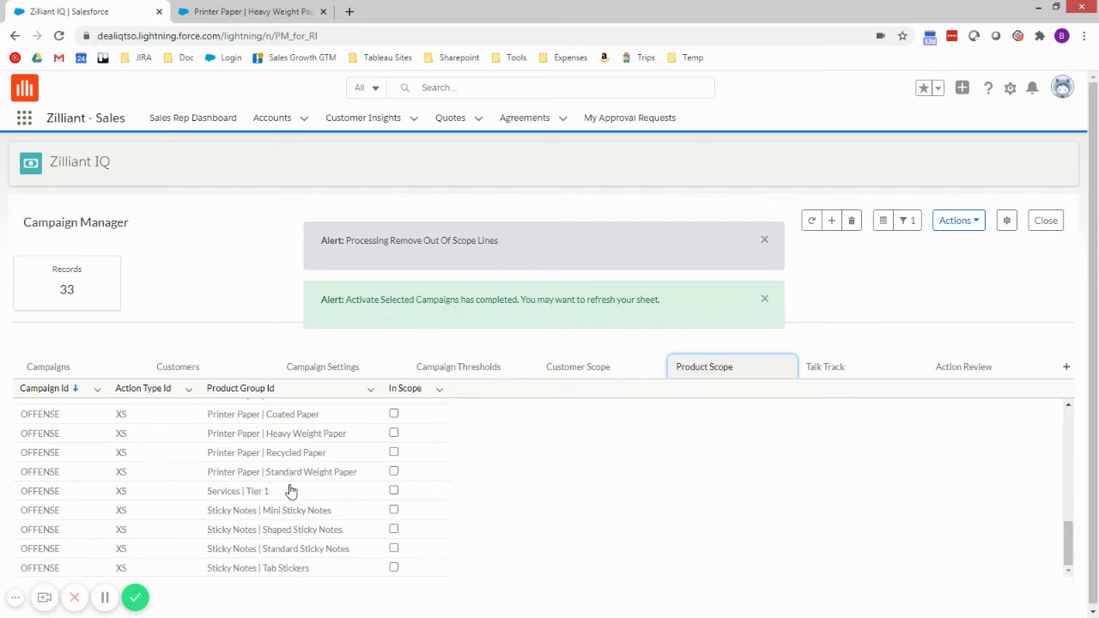
click(441, 394)
click(465, 456)
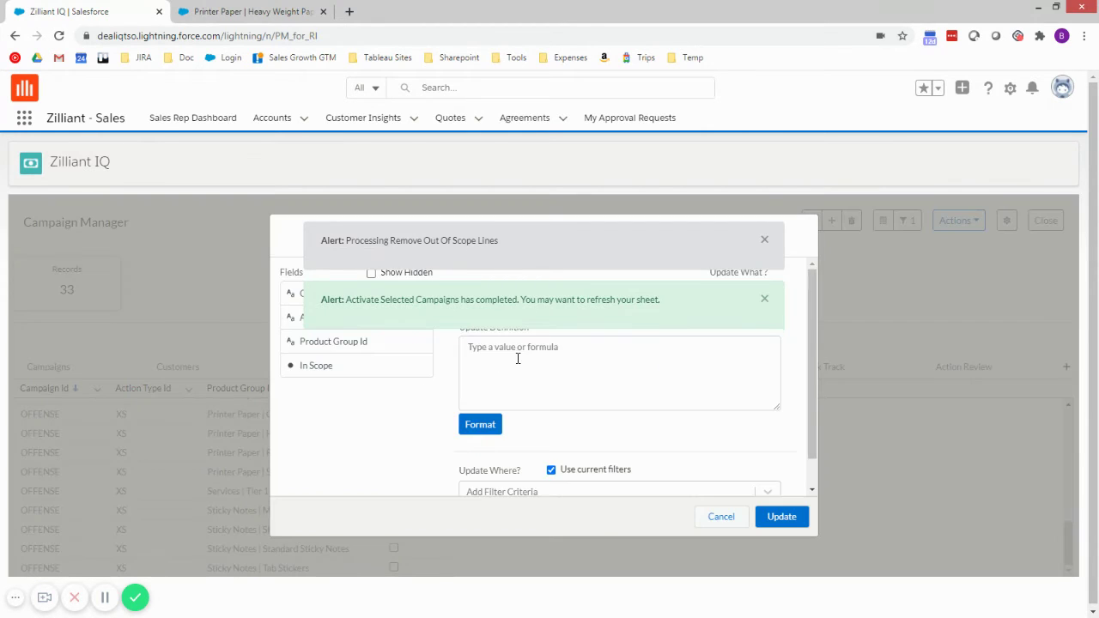
click(764, 240)
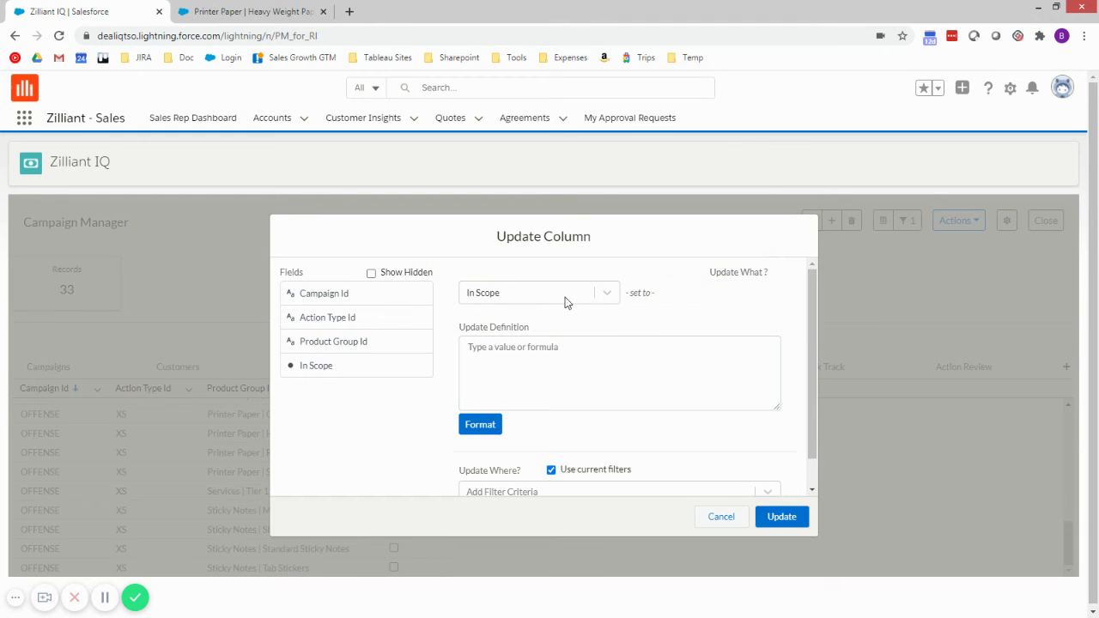
click(503, 363)
text(1)
scroll(504, 363, down, 1)
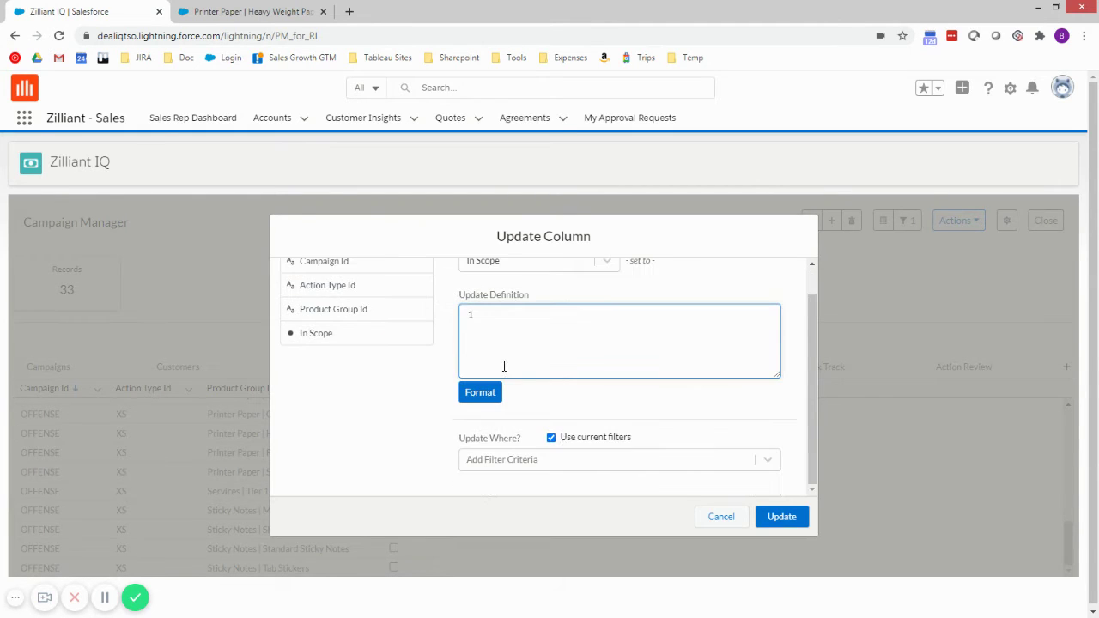
- Restrict the update to Product Group Id containing 'printer pa' and apply it
click(552, 456)
scroll(547, 464, down, 2)
click(532, 453)
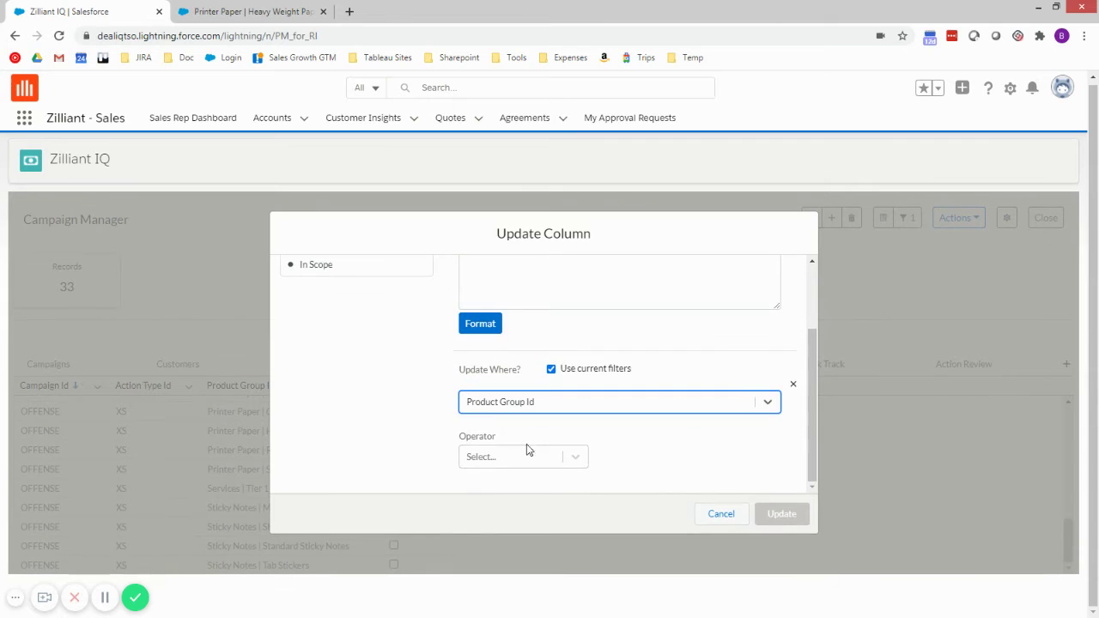
click(524, 453)
scroll(521, 451, down, 2)
click(519, 449)
click(670, 433)
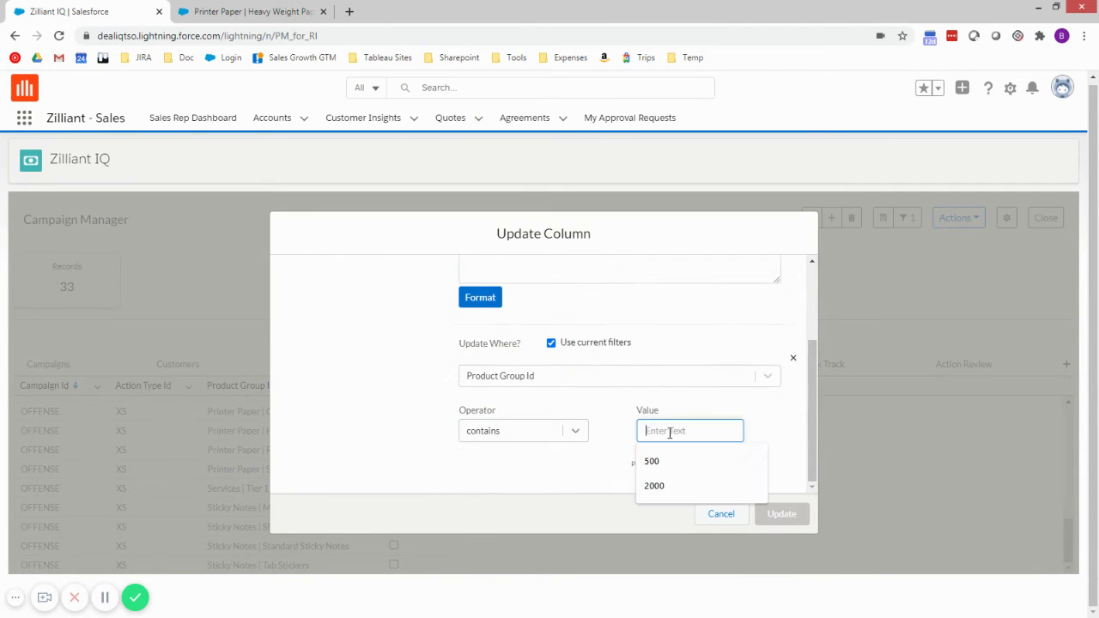
text(printer paper)
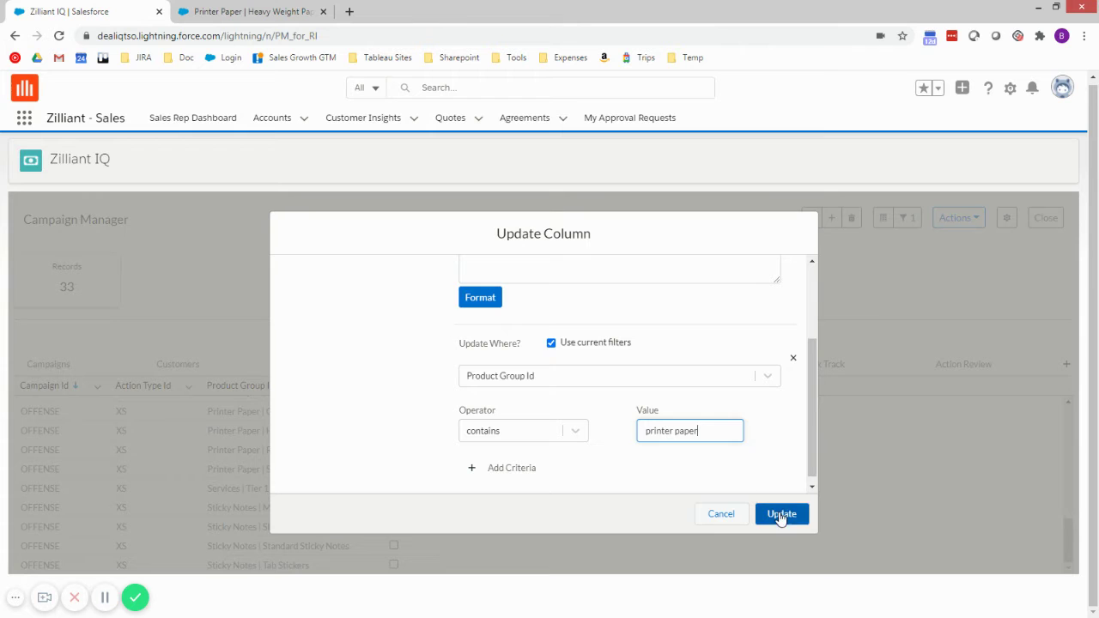
click(780, 514)
- Remove the out-of-scope product lines and close the processing alert
scroll(361, 471, down, 8)
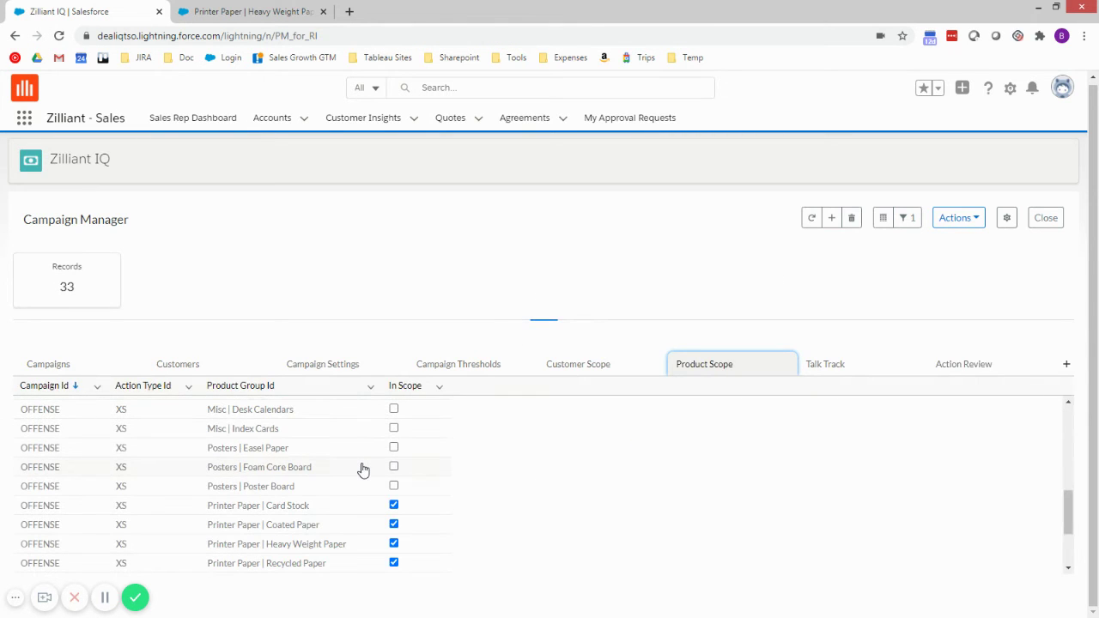
scroll(297, 519, down, 2)
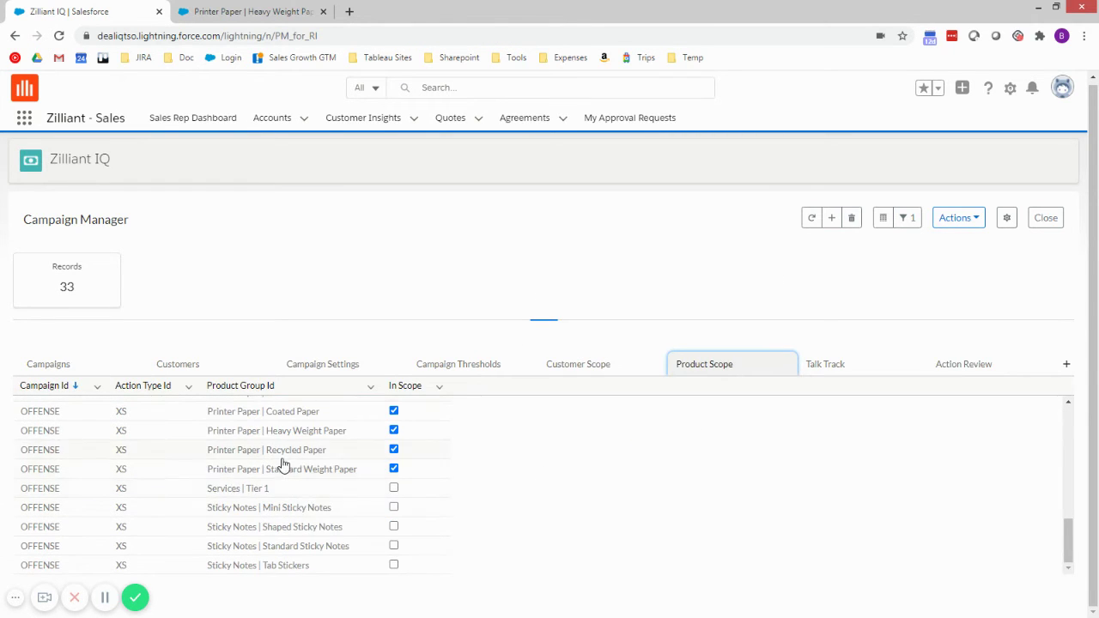
click(959, 217)
click(915, 247)
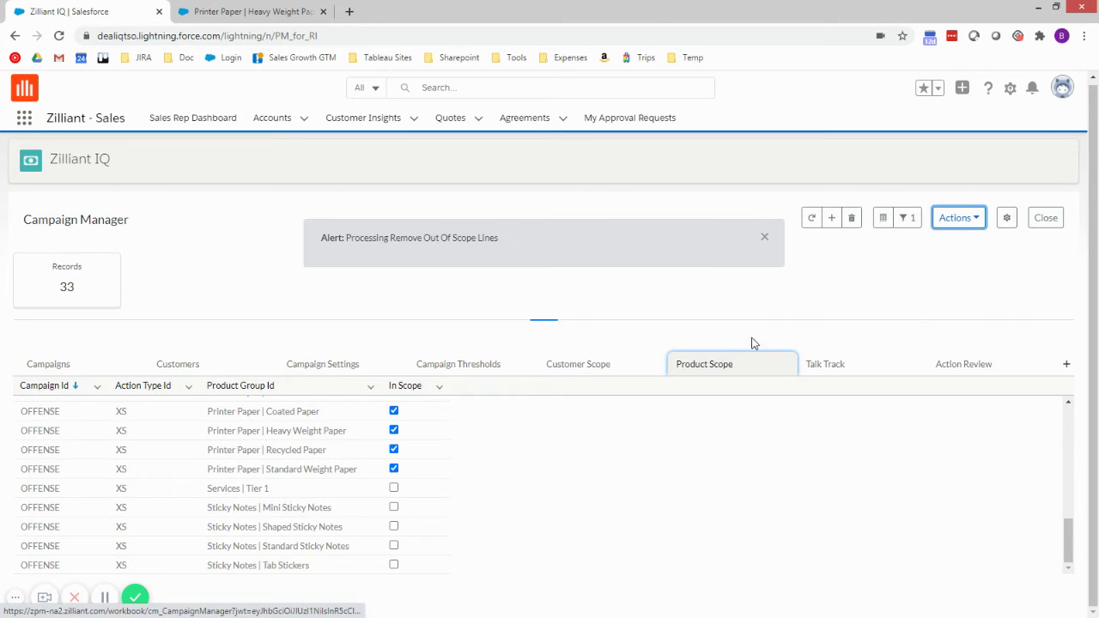
click(763, 239)
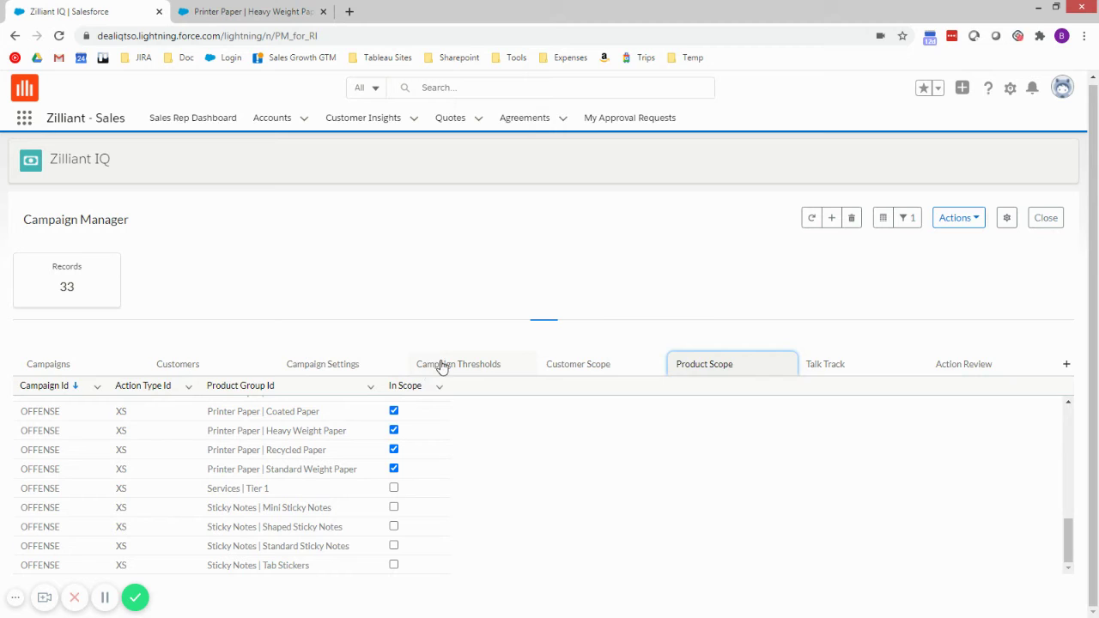
- On Campaign Thresholds, change the Min_Cluster_Median_R threshold from 0.02 to 0.01
click(441, 368)
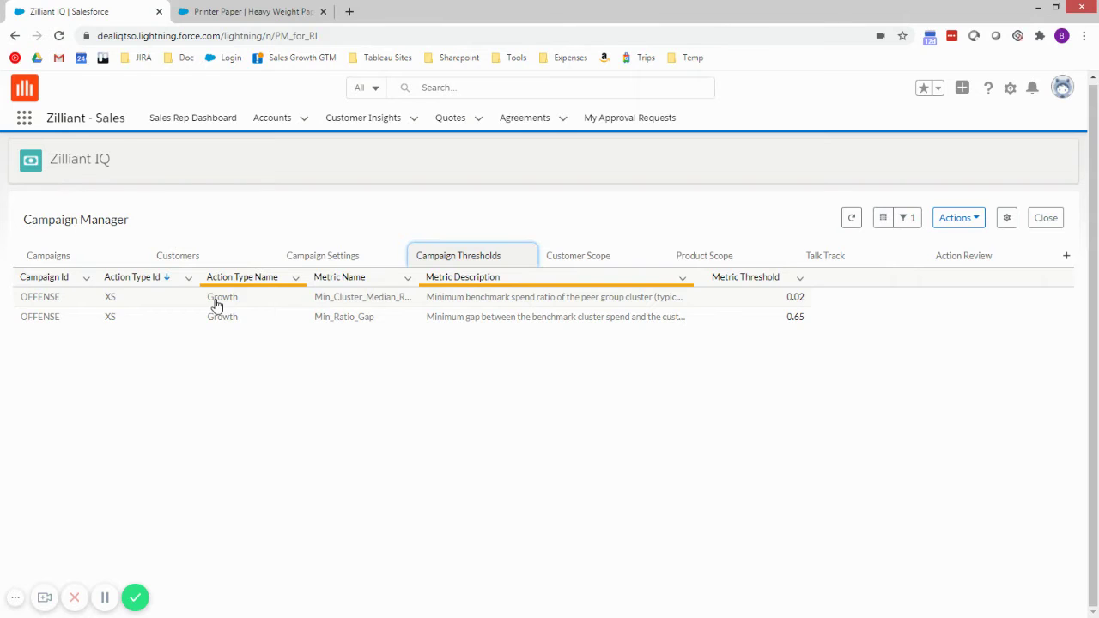
click(764, 237)
click(783, 303)
click(753, 298)
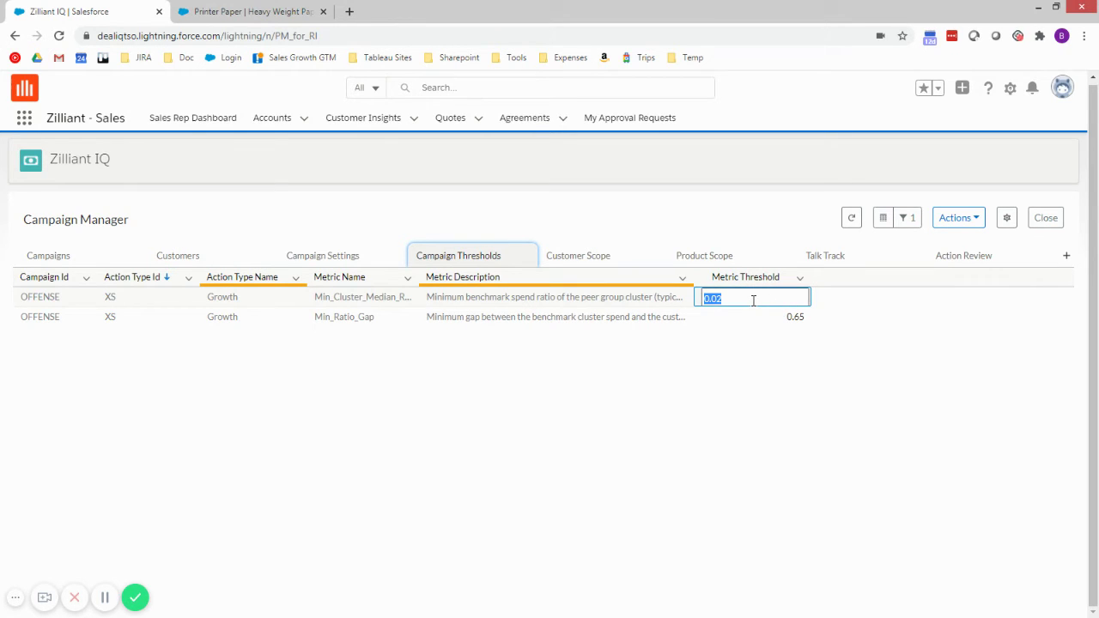
click(753, 300)
click(763, 323)
- Change the Min_Ratio_Gap threshold from 0.65 to 0.15 and return to Campaigns
click(727, 321)
click(733, 319)
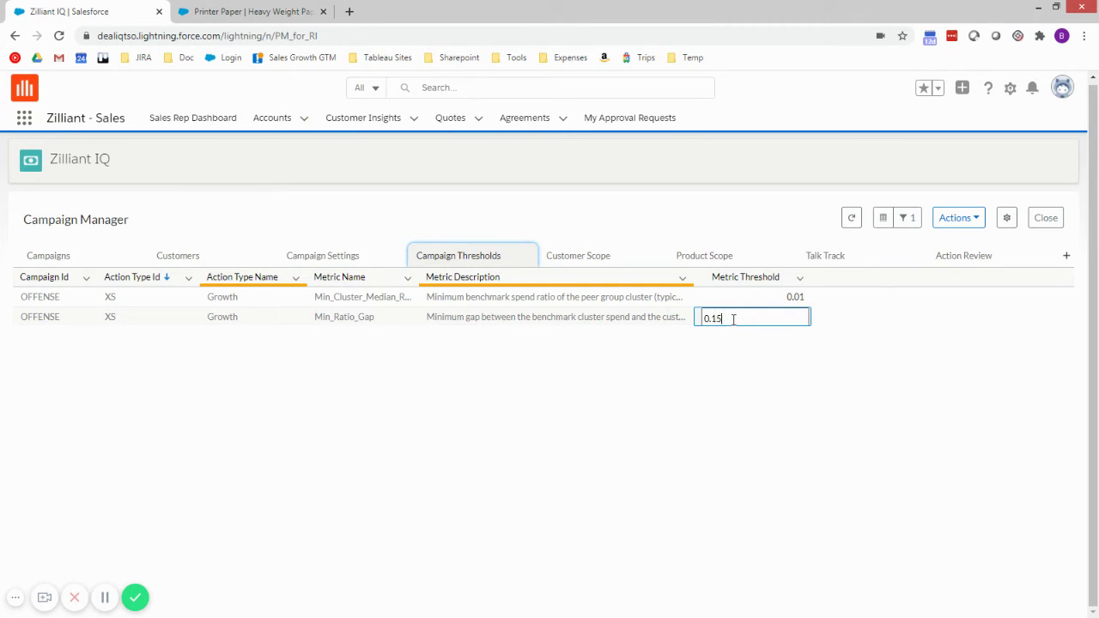
key(Return)
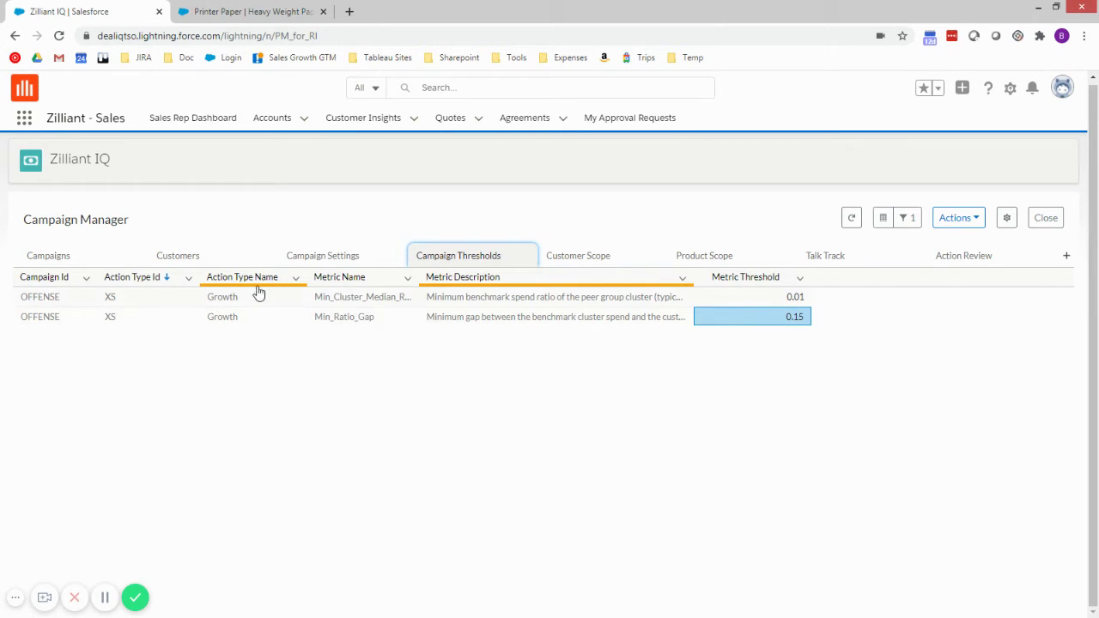
click(82, 260)
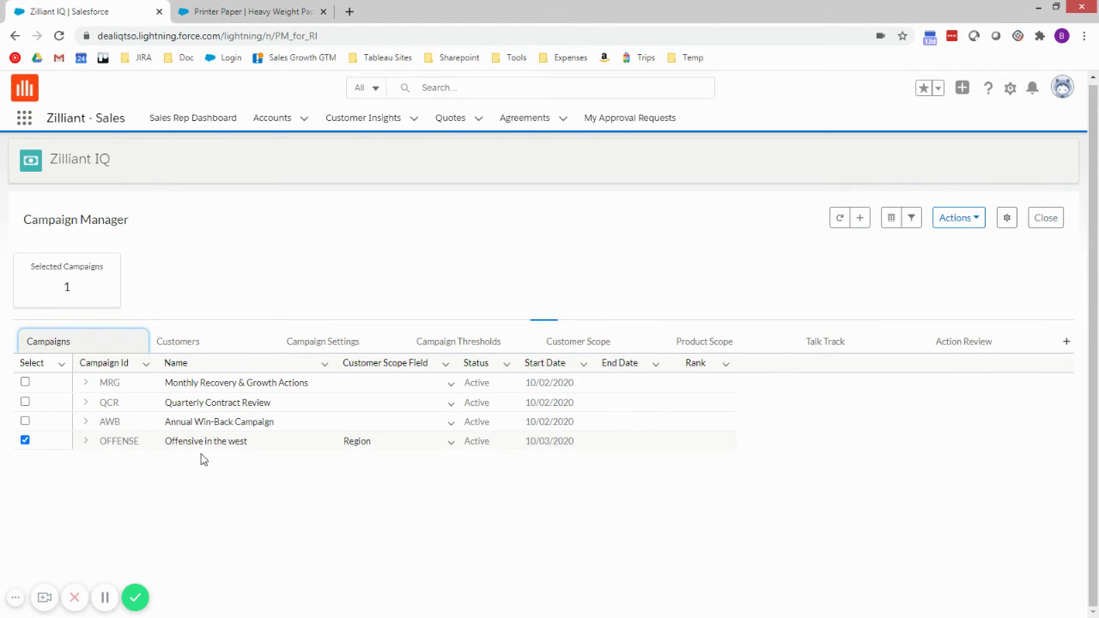
- Run the OFFENSE campaign and open Action Review showing 619 XS actions
click(970, 222)
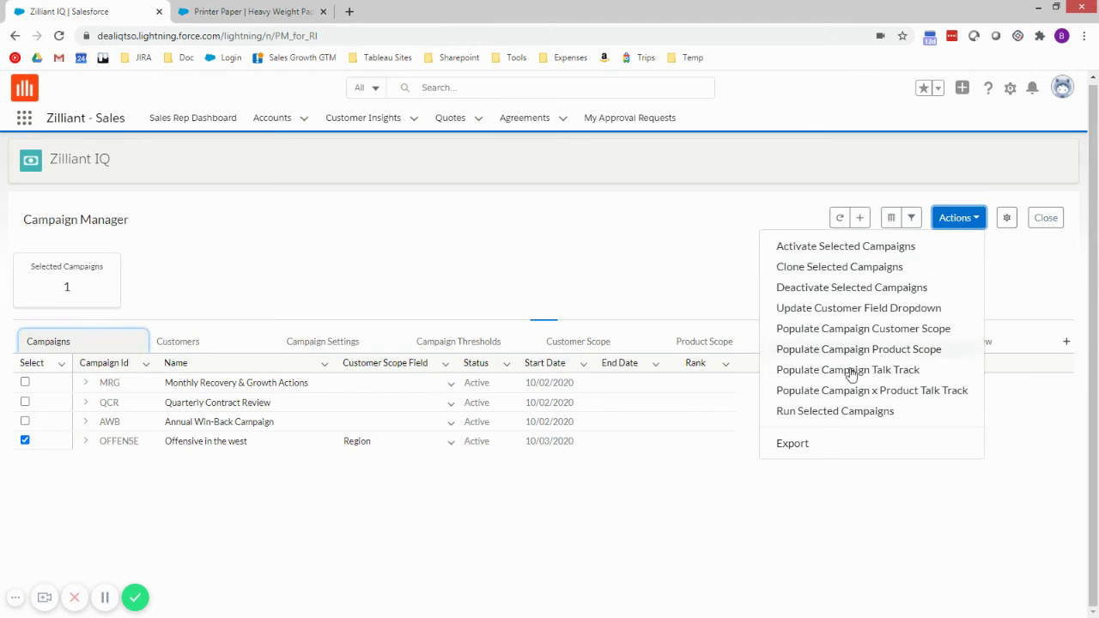
click(828, 414)
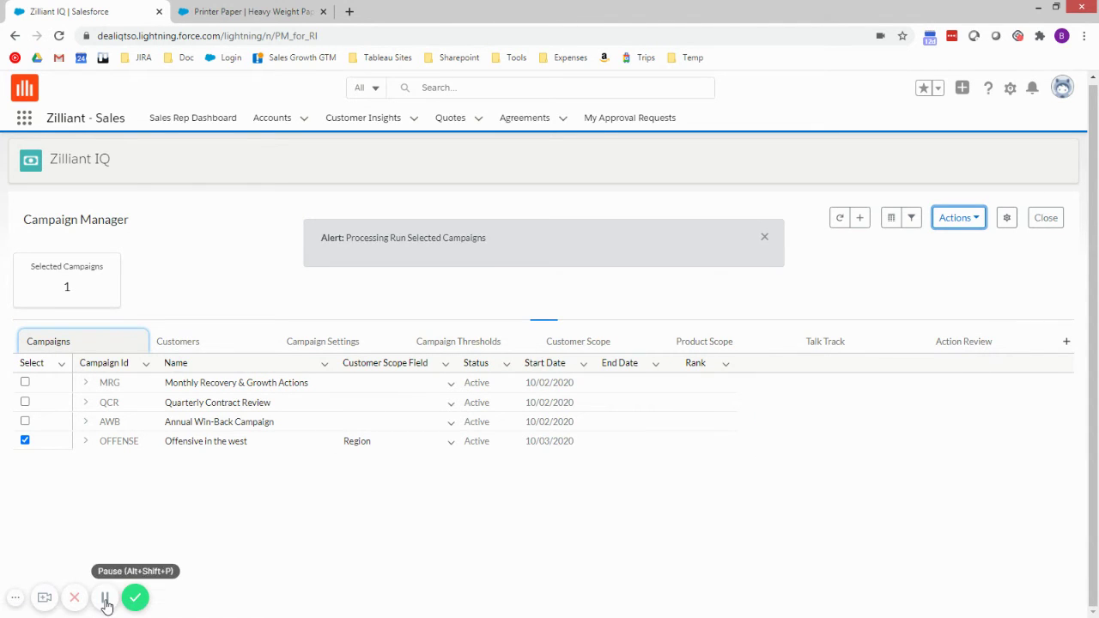
click(765, 239)
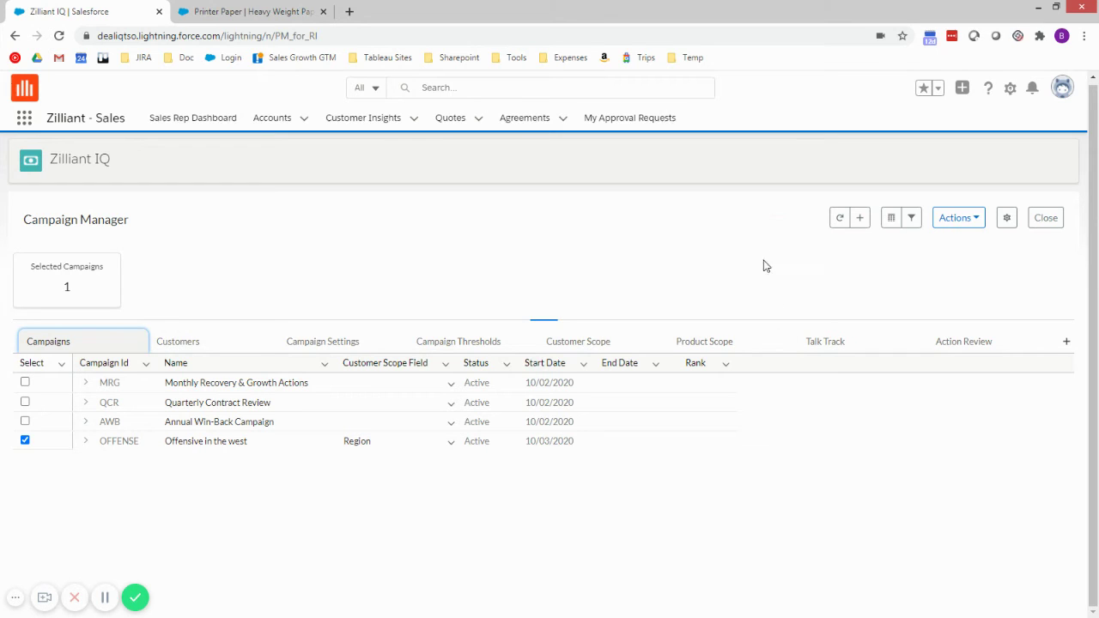
click(964, 341)
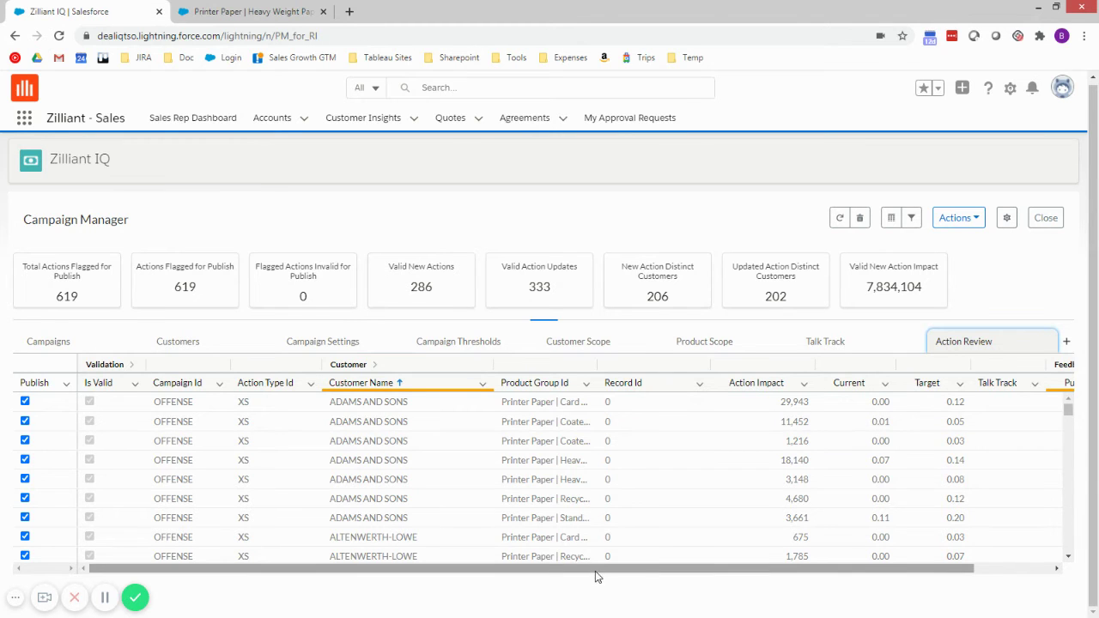
drag(595, 570, 564, 582)
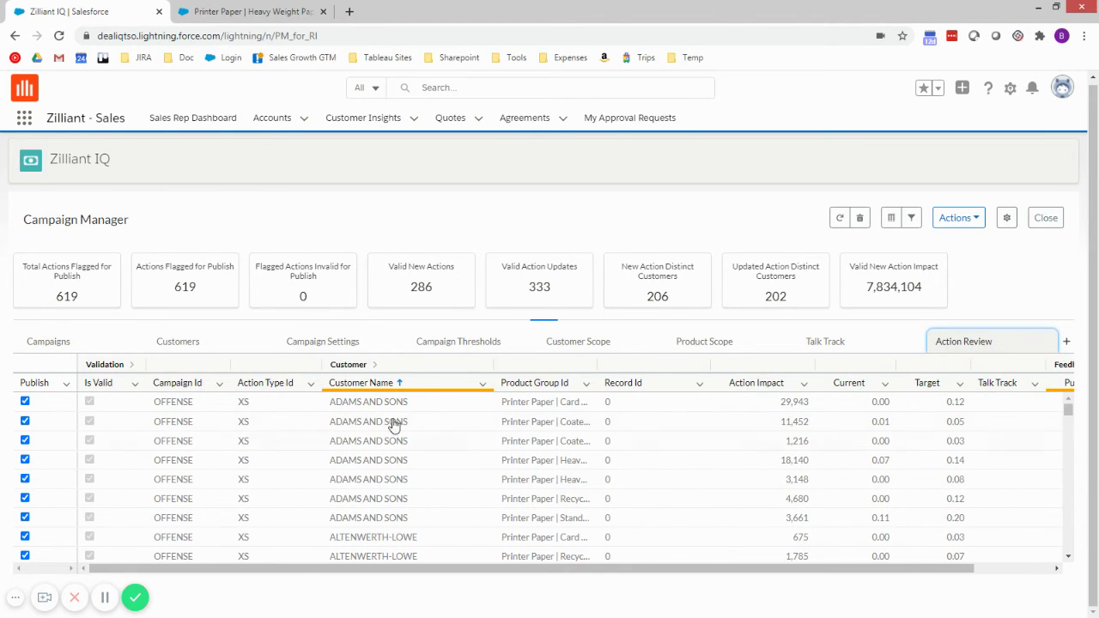
- Change the Min_Ratio_Gap threshold from 0.15 to 0.25
click(450, 345)
click(797, 321)
click(758, 321)
click(758, 322)
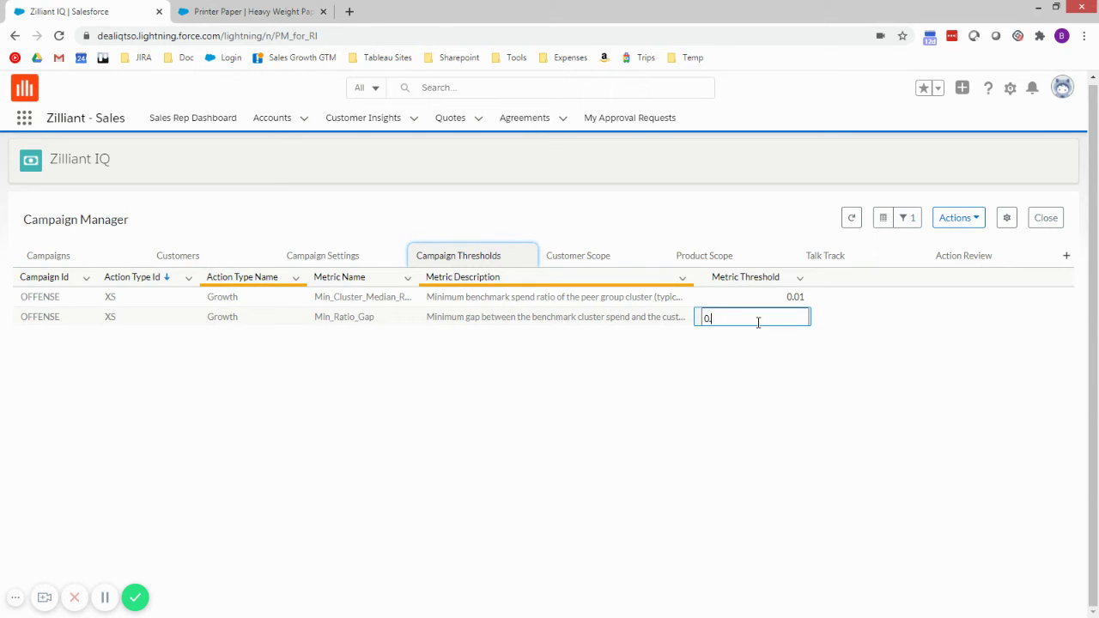
key(Return)
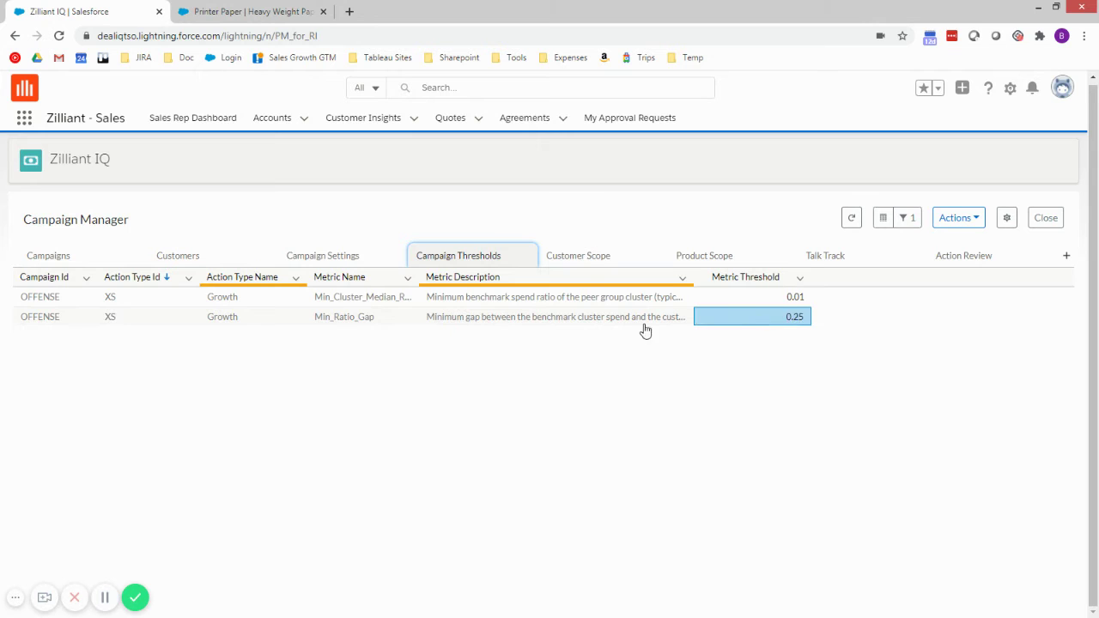
- Rerun the selected Offensive in the west campaign from the Campaigns list
click(51, 256)
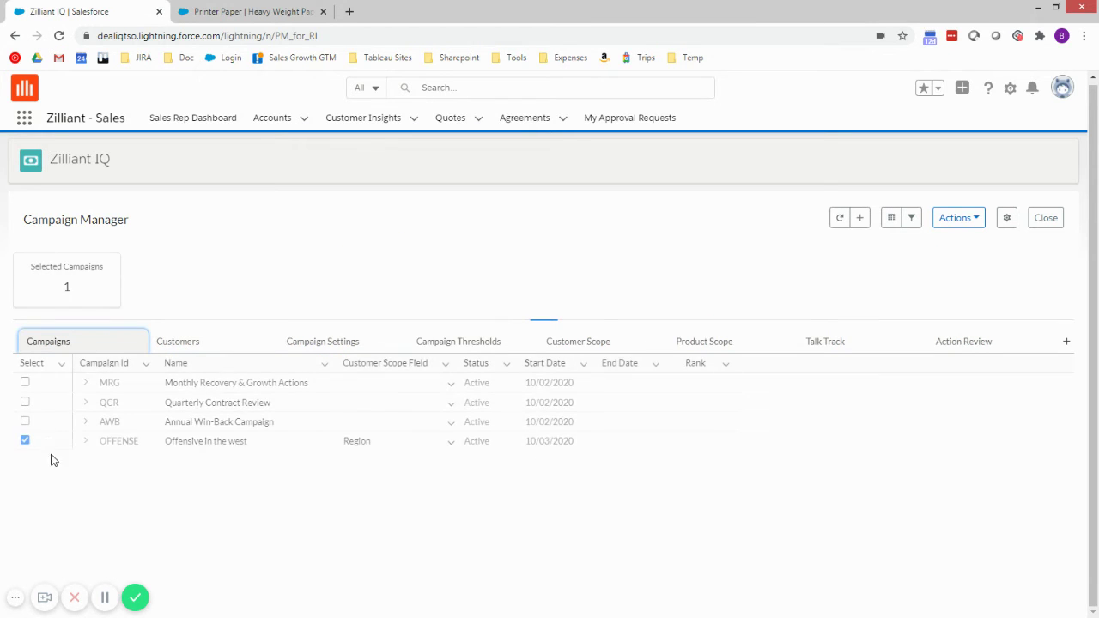
click(944, 219)
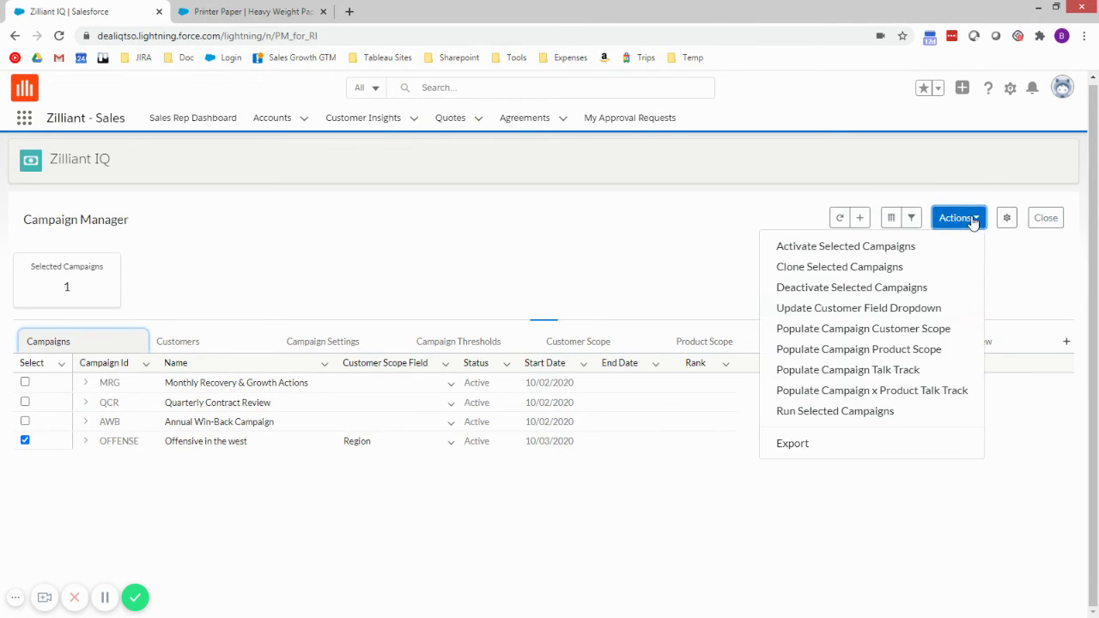
click(829, 413)
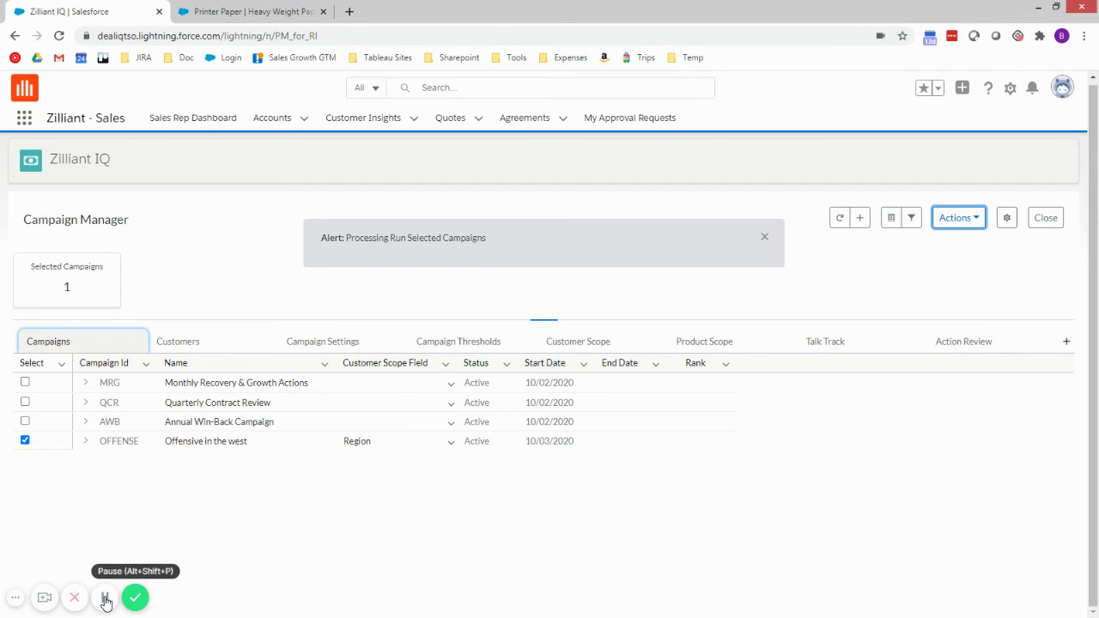
- Open Action Review and scroll through the 571 rerun actions totalling 6,890,248 impact
click(764, 239)
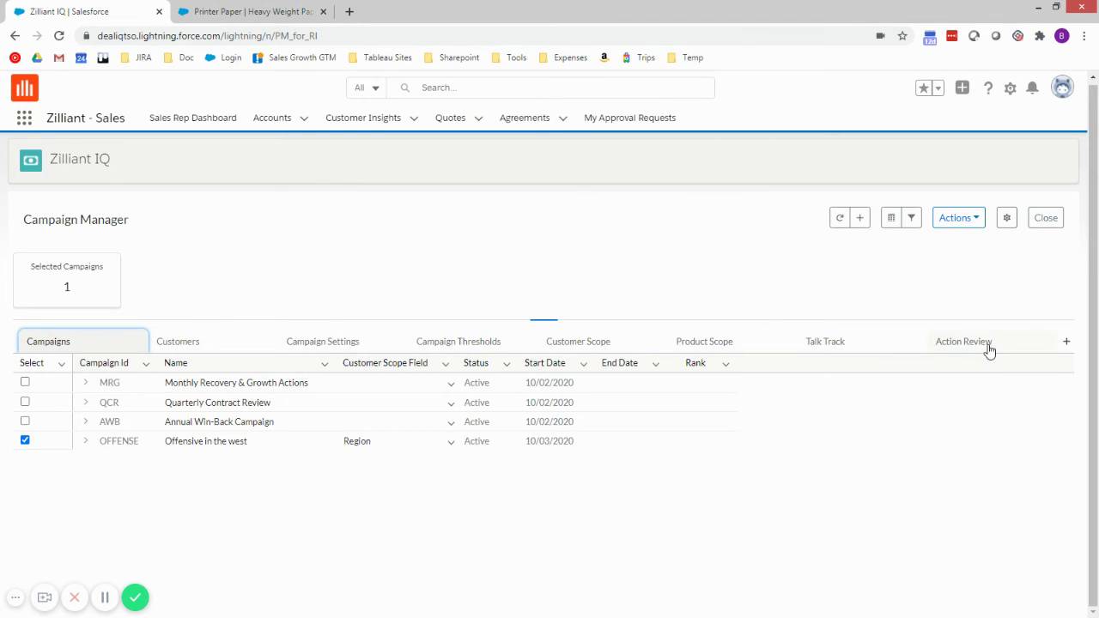
click(978, 346)
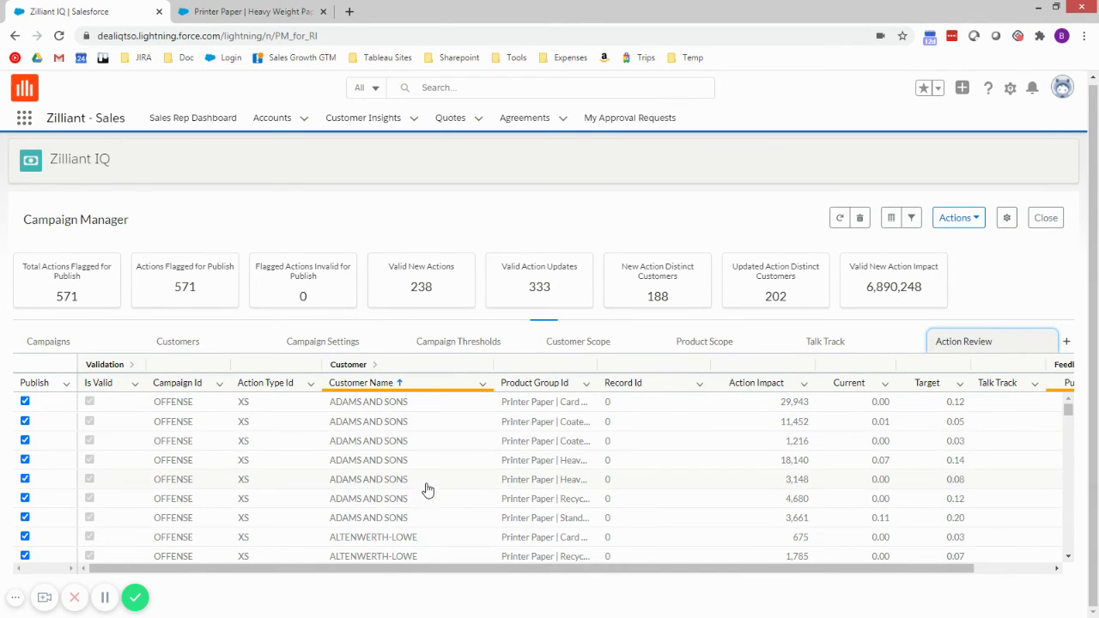
scroll(403, 429, down, 2)
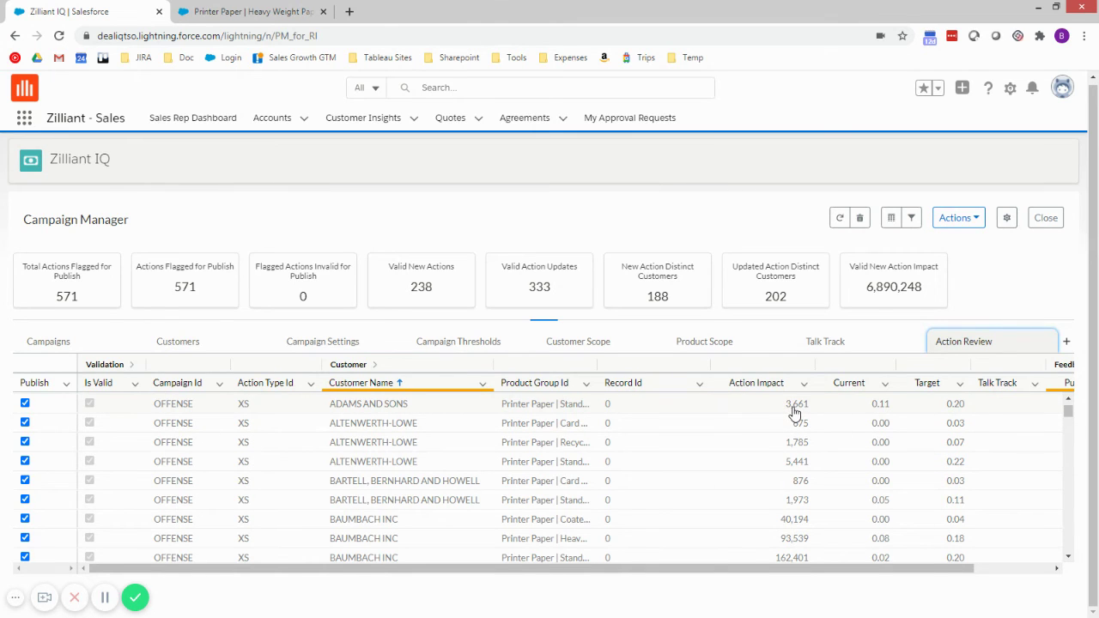
scroll(797, 503, down, 4)
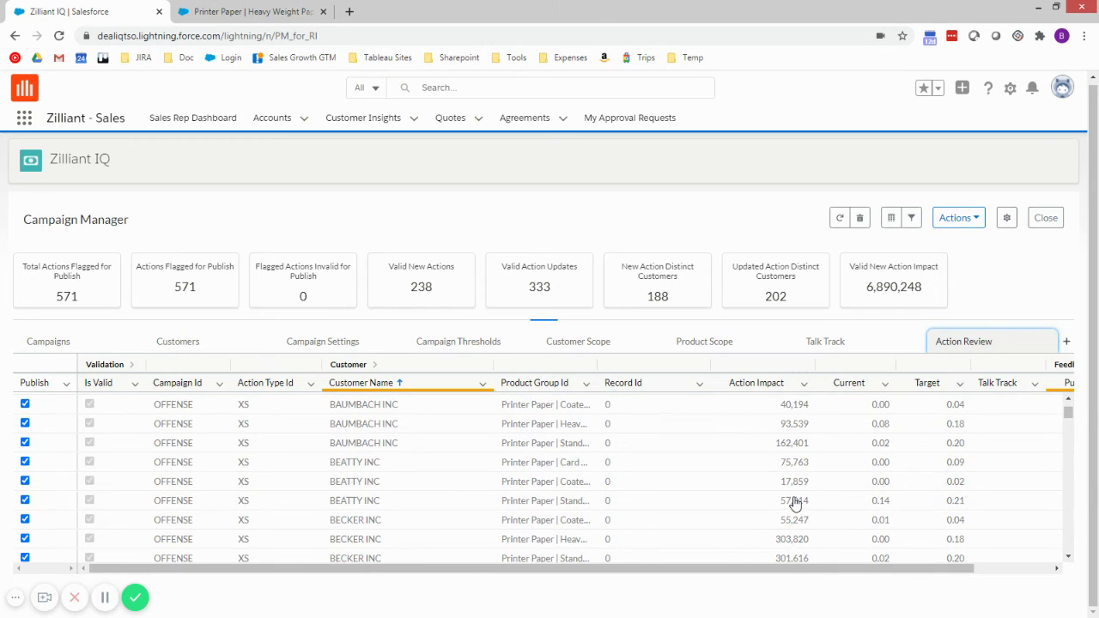
scroll(796, 503, up, 5)
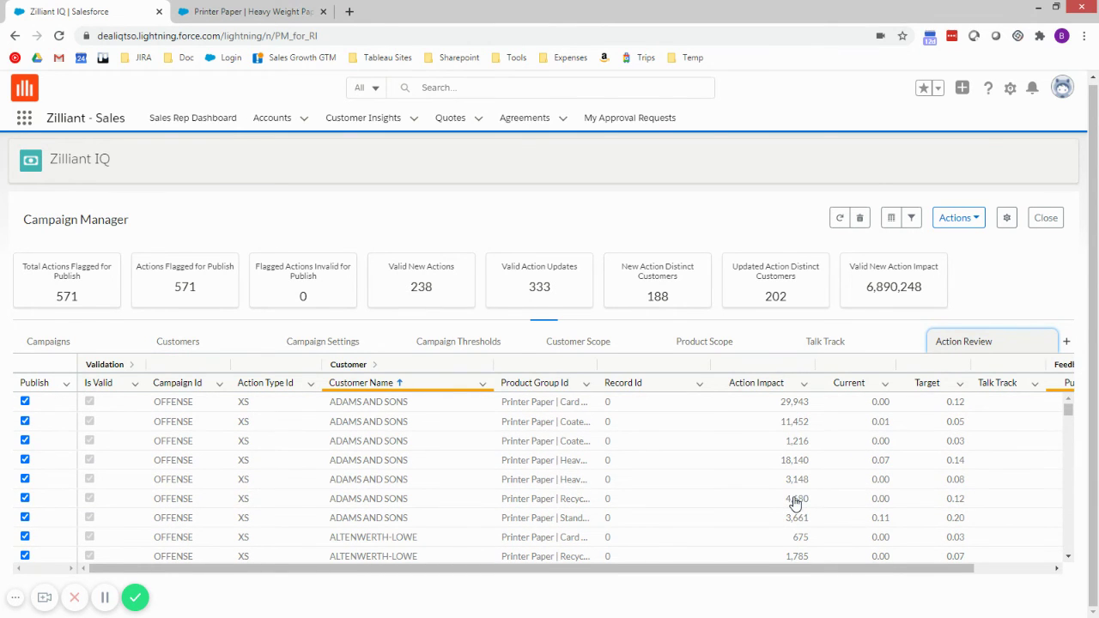
- Publish the 571 flagged OFFENSE actions via Publish Selected Actions and wait for the completion alert
click(960, 220)
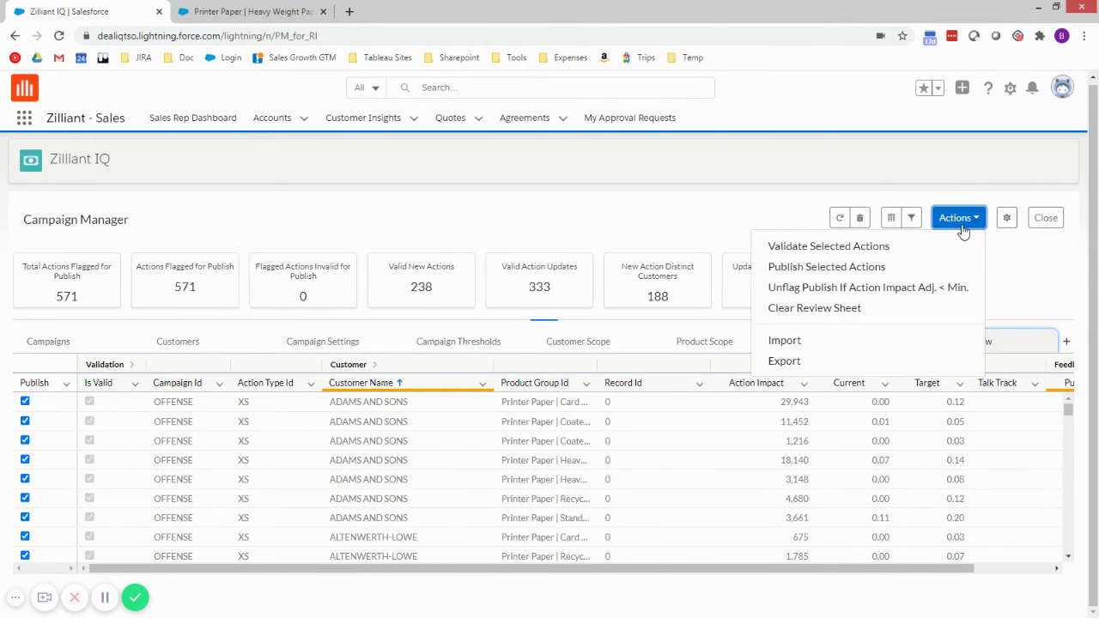
click(830, 269)
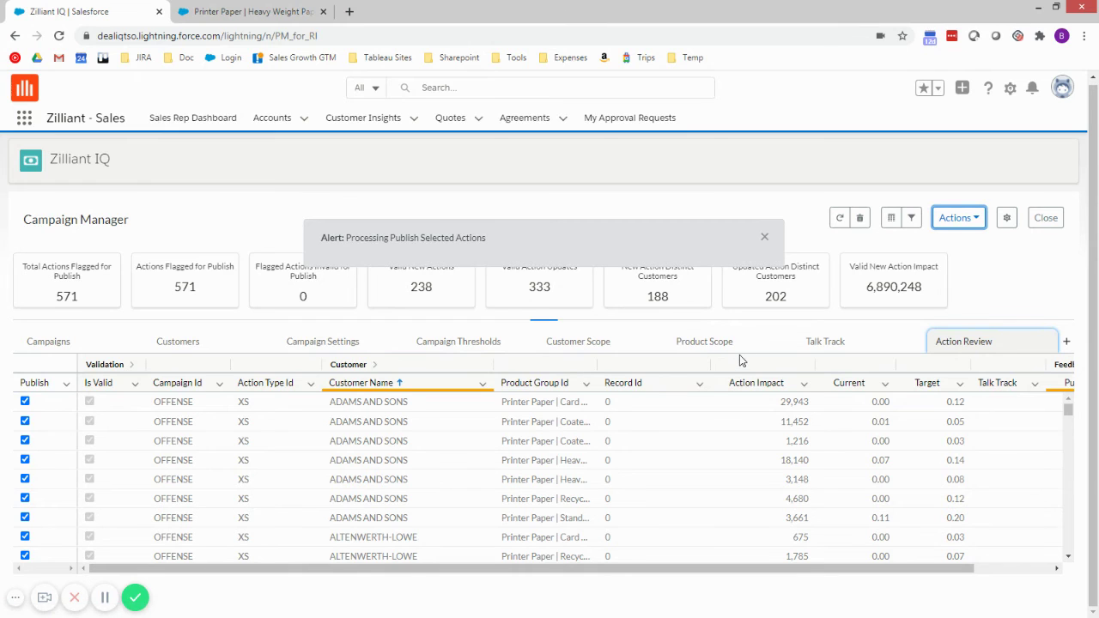
click(764, 238)
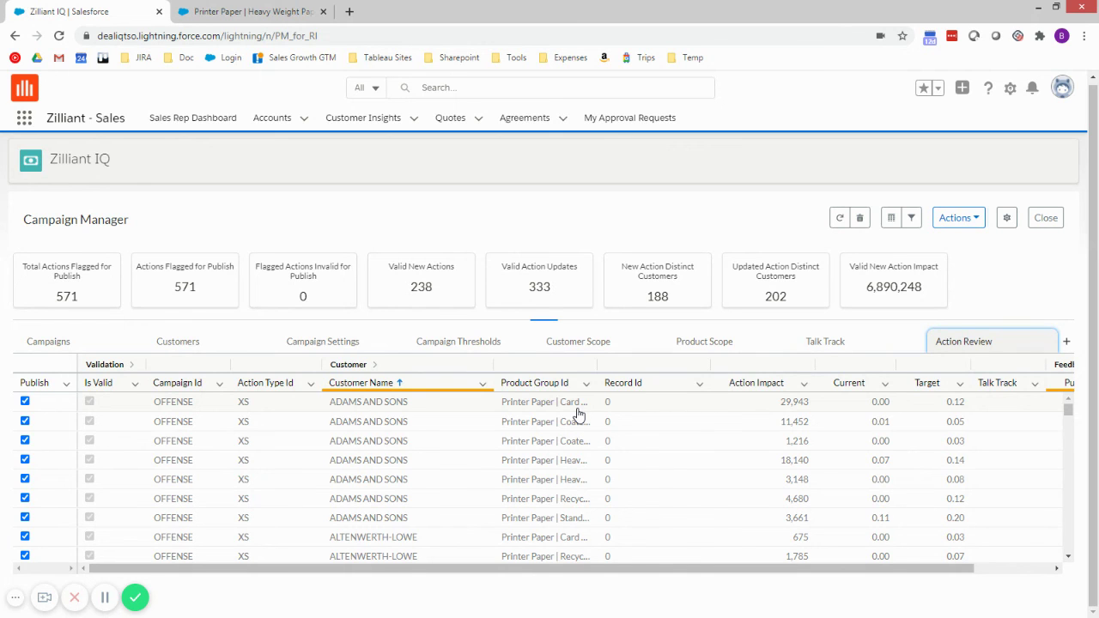
click(105, 599)
click(105, 599)
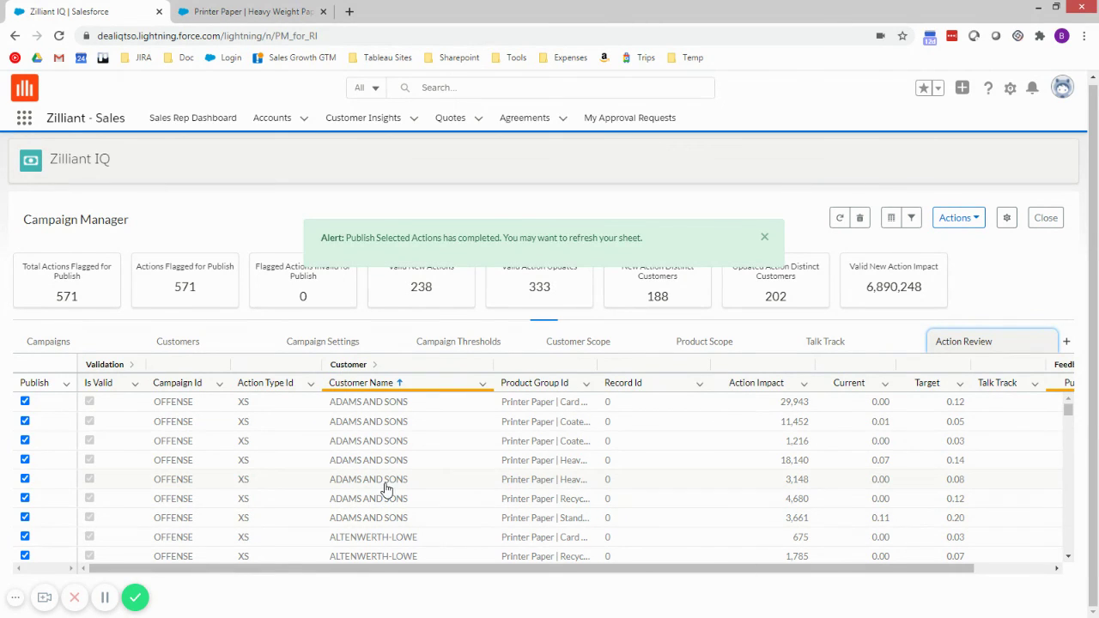
- Return to the CLICK INTL account and open its new Printer Paper | Card Stock growth action
click(274, 11)
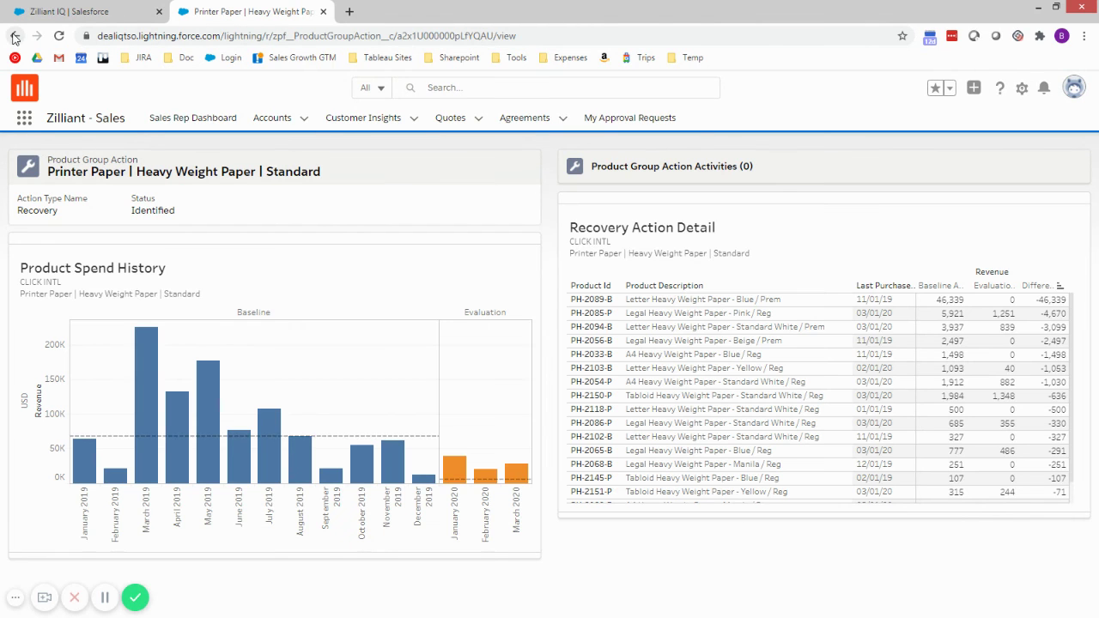
click(14, 36)
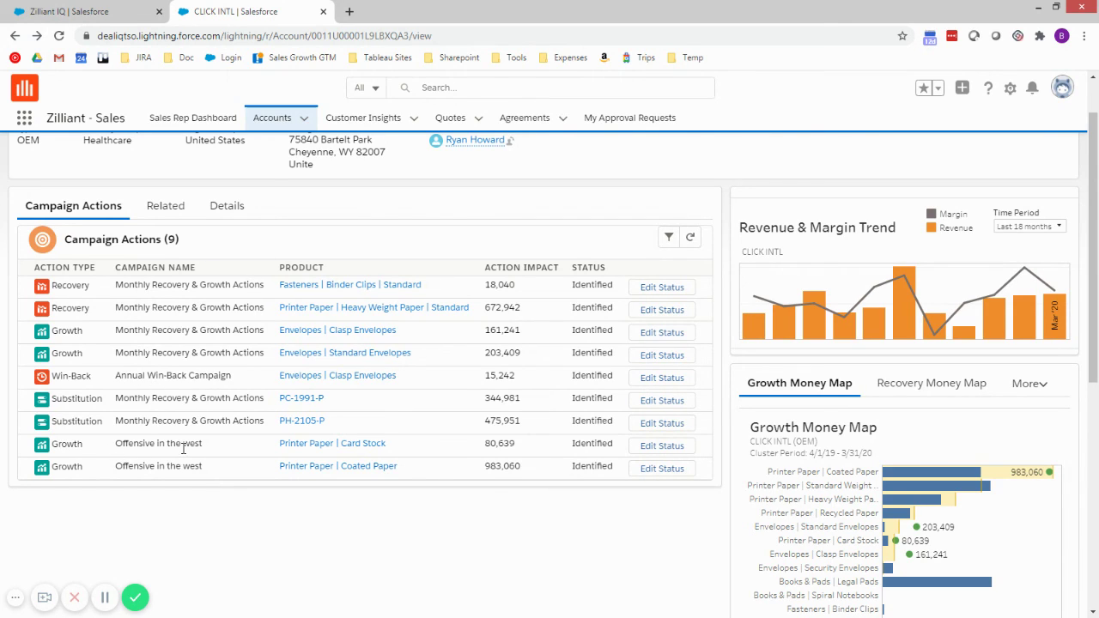
click(350, 447)
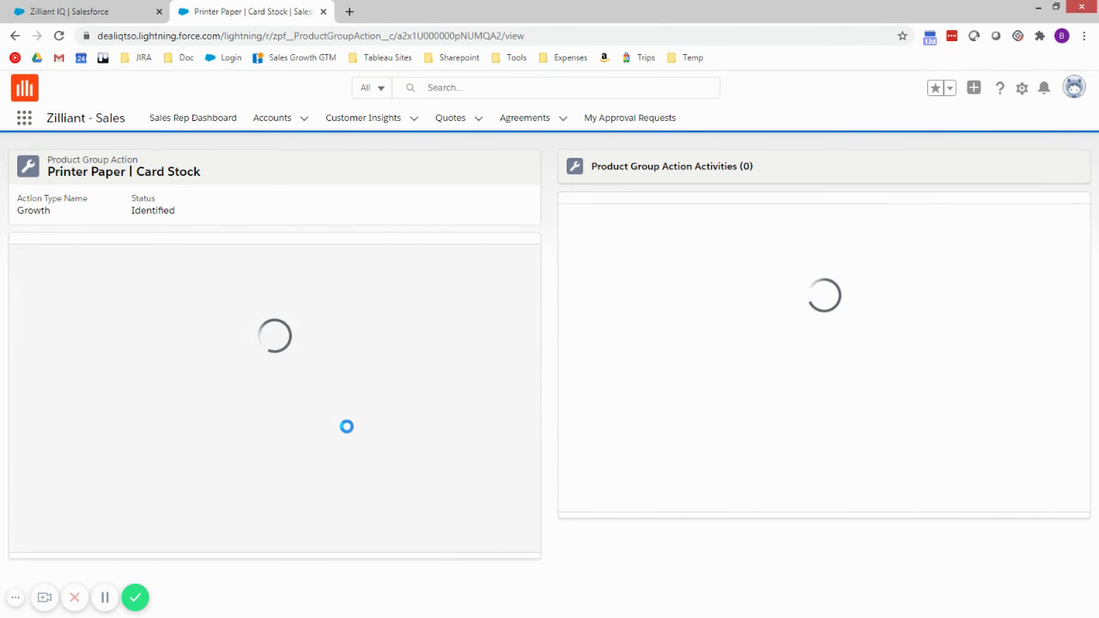
mouse_move(485, 385)
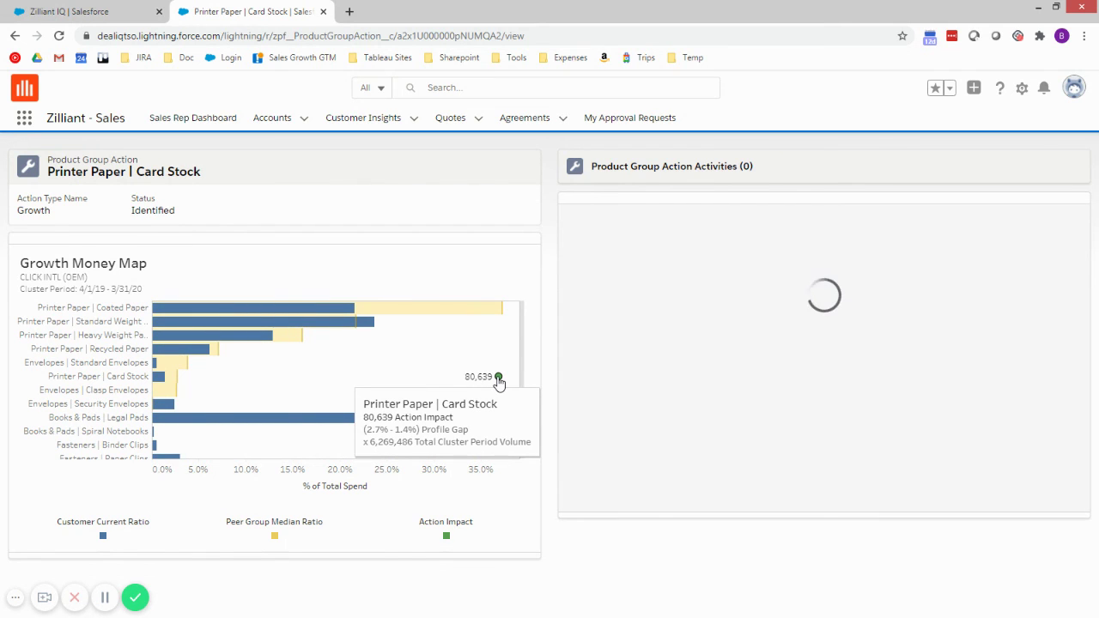